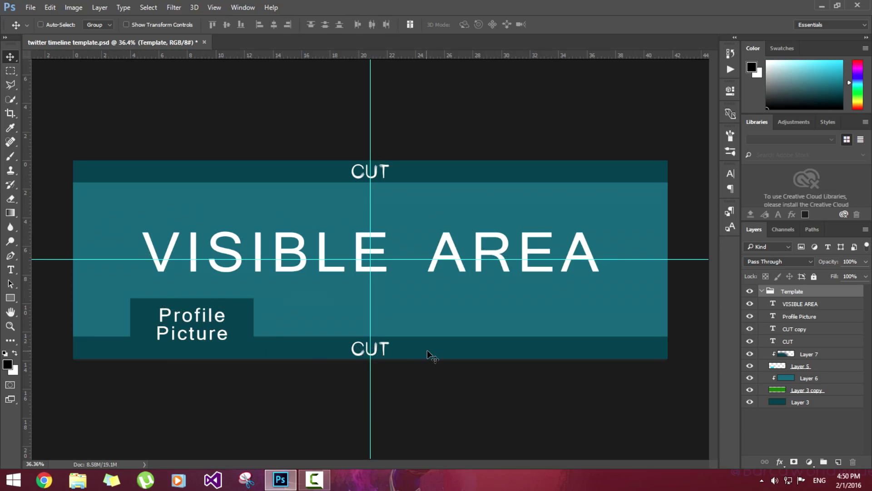
# Open the Catalonia flags photo
pyautogui.click(762, 292)
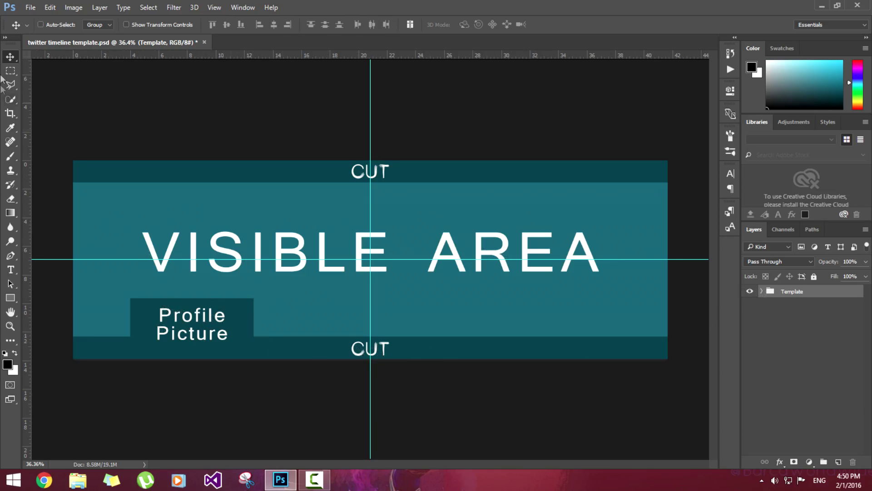
pyautogui.click(30, 7)
pyautogui.click(39, 30)
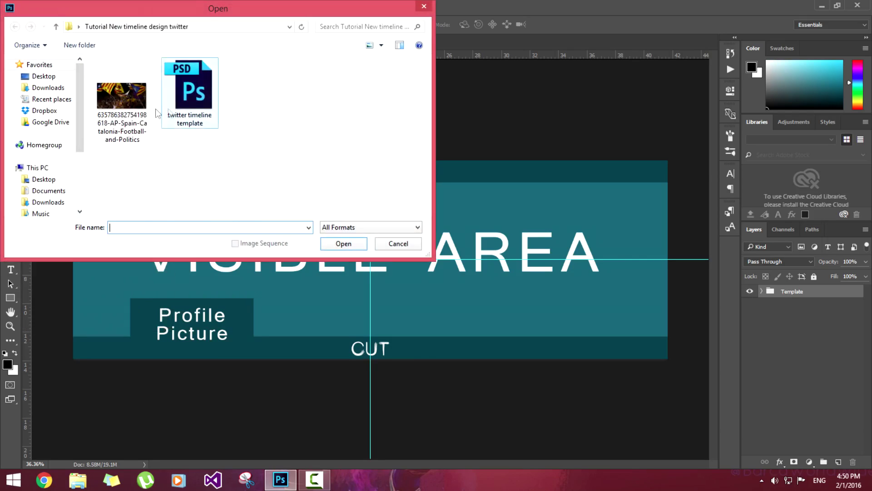
pyautogui.doubleClick(131, 84)
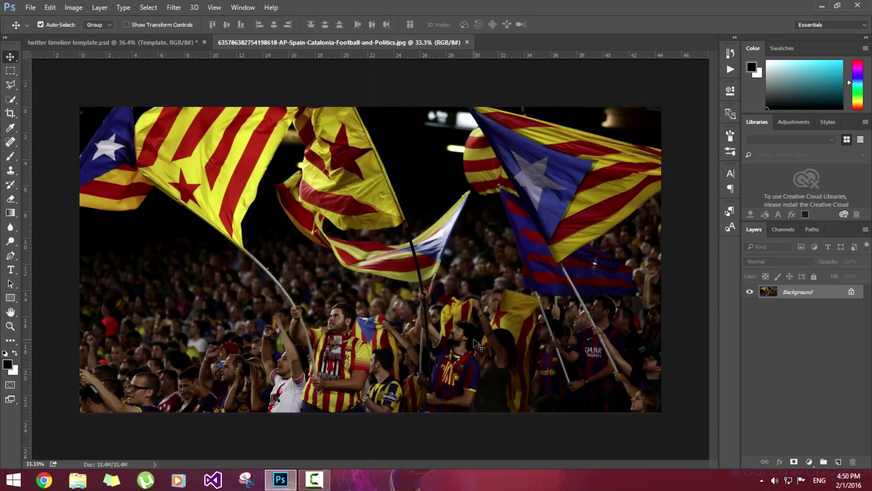
# Paste the whole flags photo into the Twitter header template as a new layer
pyautogui.hotkey('ctrl', 'a')
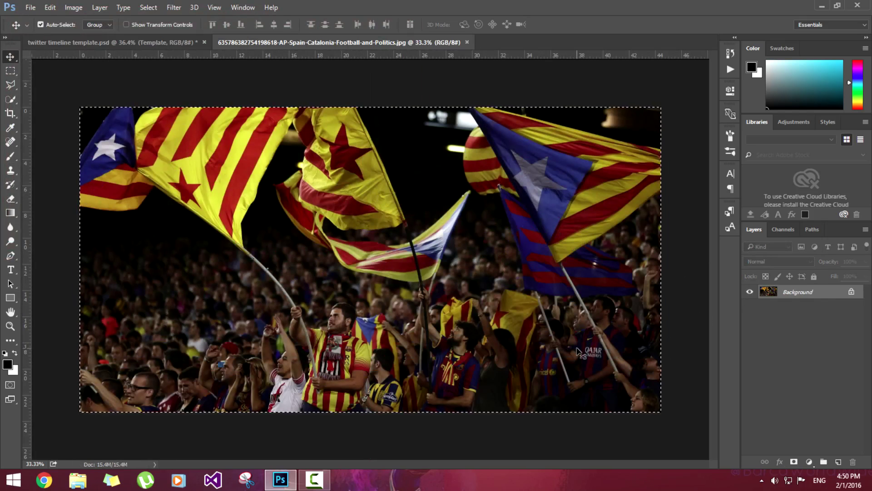
pyautogui.click(95, 41)
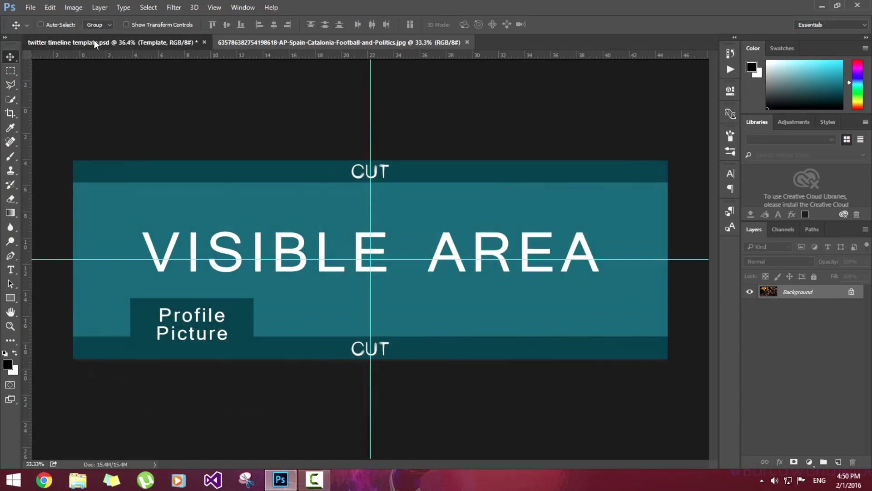
pyautogui.hotkey('ctrl', 'v')
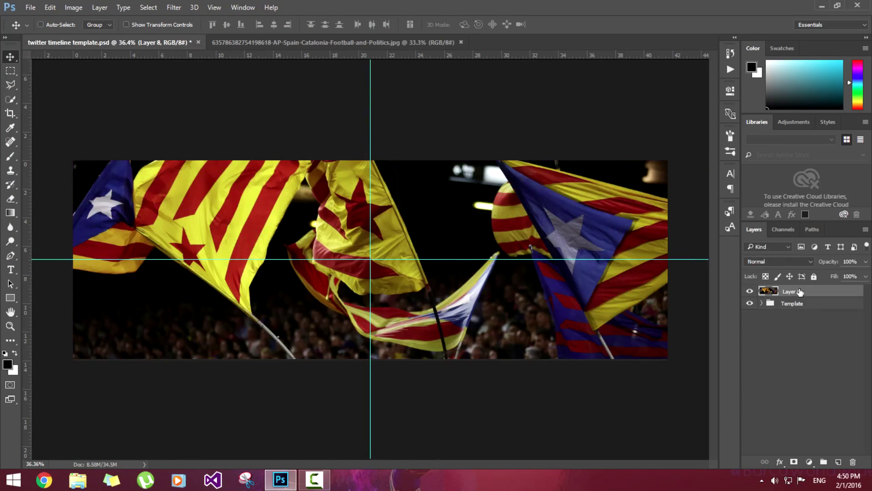
pyautogui.hotkey('ctrl', '-')
pyautogui.hotkey('ctrl', '-')
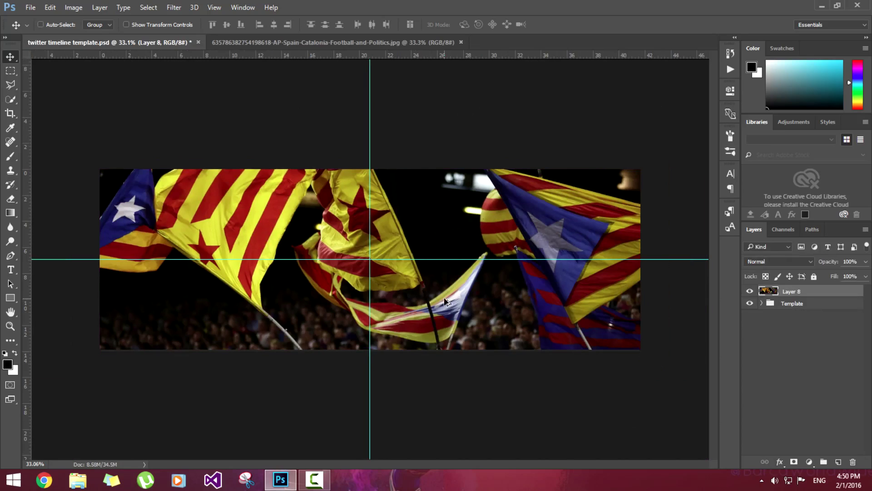
pyautogui.hotkey('ctrl', '-')
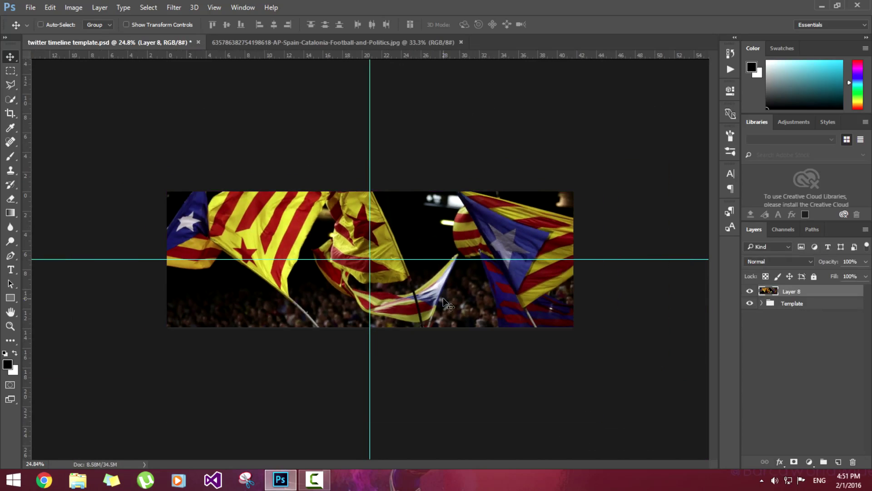
# Scale the pasted flags layer down to about 95% to fit the banner
pyautogui.hotkey('ctrl', 't')
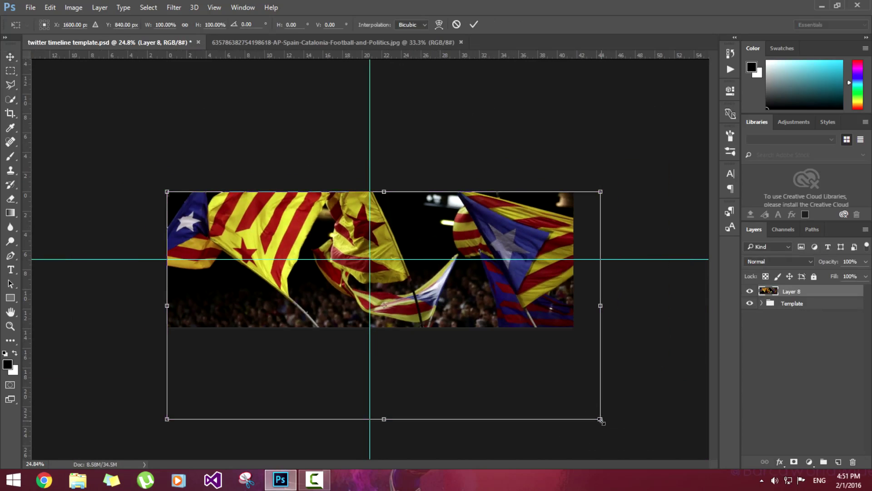
pyautogui.moveTo(602, 421); pyautogui.dragTo(583, 399)
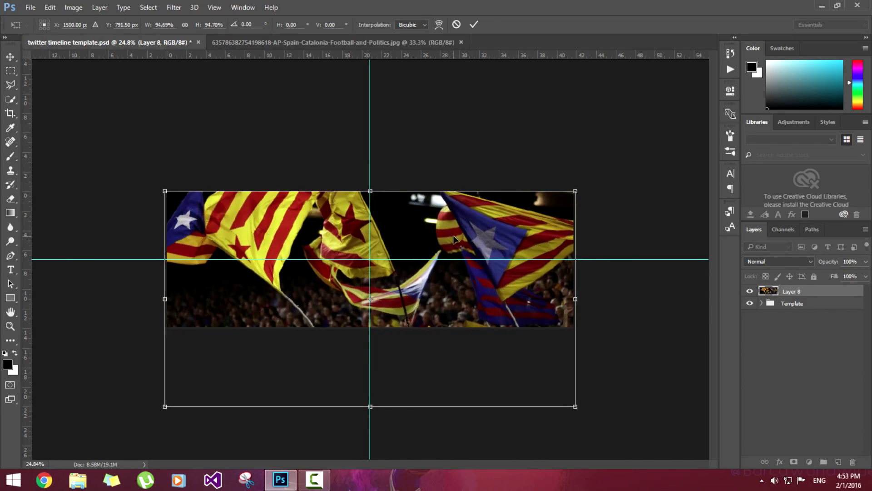
pyautogui.press('Return')
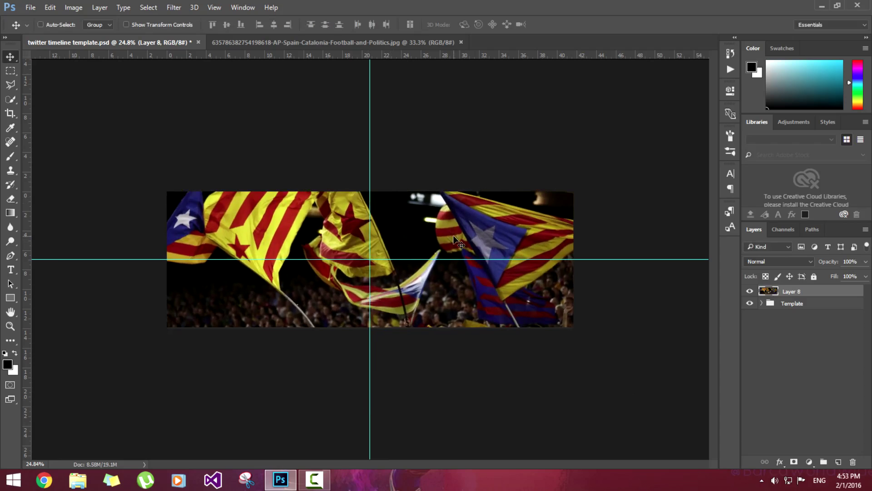
pyautogui.hotkey('ctrl', '0')
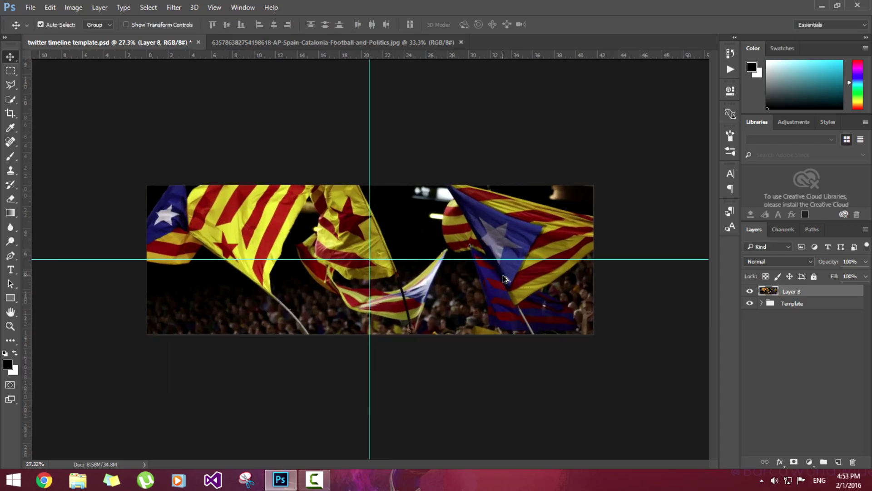
pyautogui.click(74, 8)
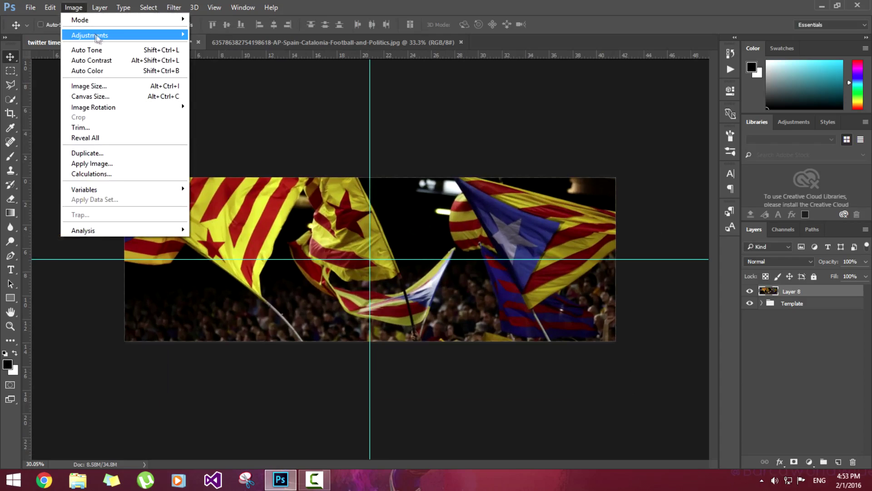
# Apply Brightness/Contrast to the flags layer: Brightness -66, Contrast 53
pyautogui.moveTo(96, 35)
pyautogui.click(248, 34)
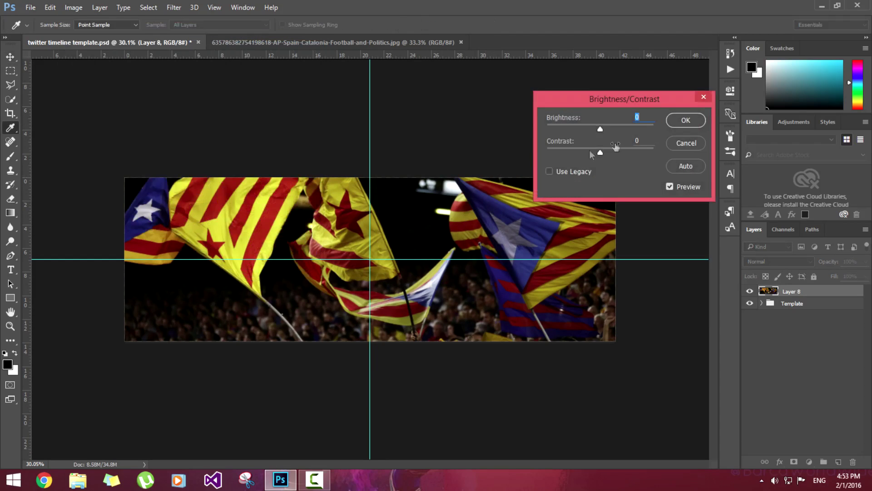
pyautogui.moveTo(601, 129); pyautogui.dragTo(611, 153)
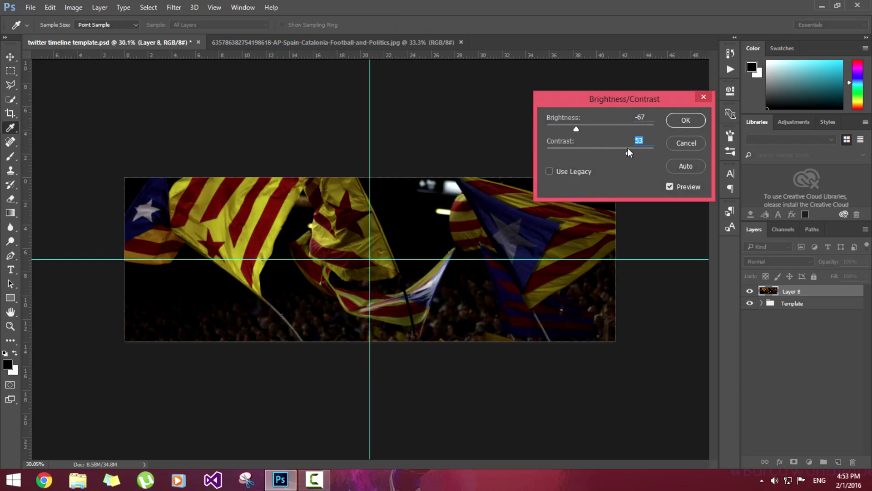
pyautogui.moveTo(575, 128); pyautogui.dragTo(578, 130)
pyautogui.click(686, 121)
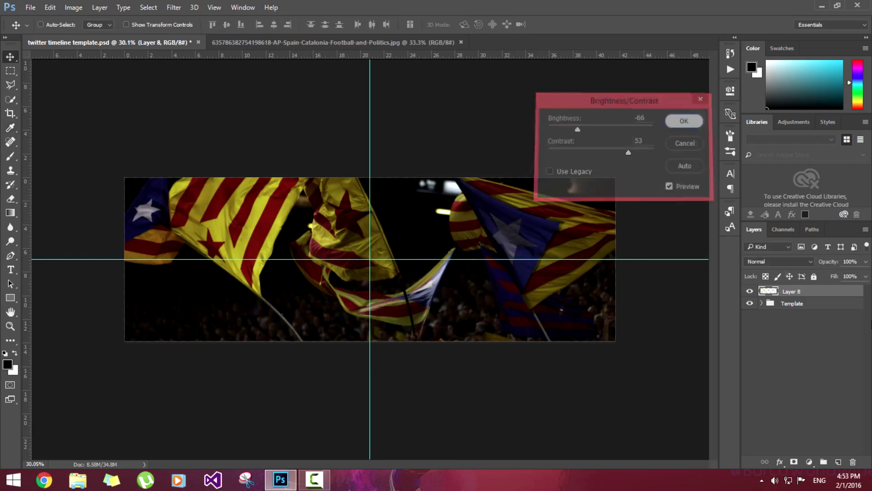
# On a new layer, draw a black-white radial gradient outward from the header centre
pyautogui.click(838, 462)
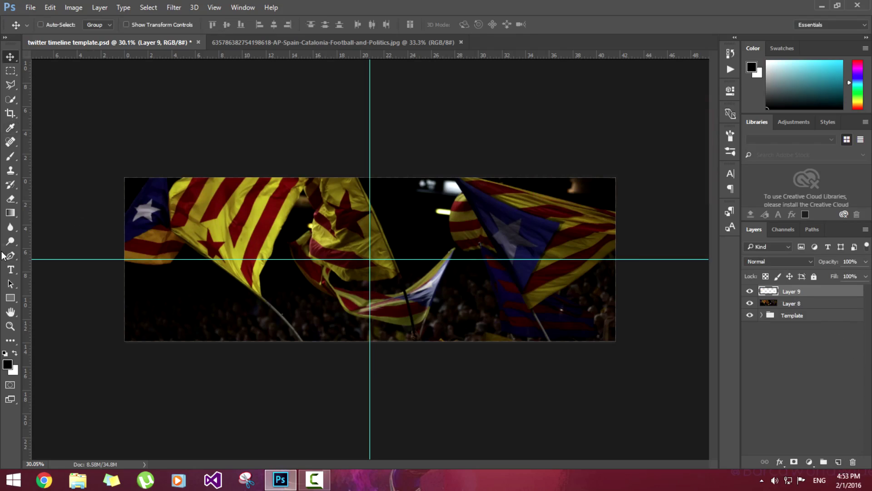
pyautogui.click(10, 213)
pyautogui.click(46, 25)
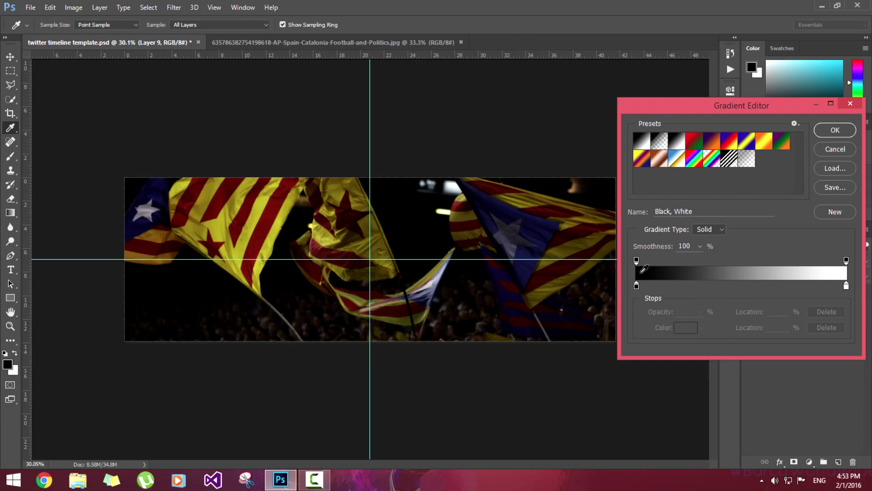
pyautogui.click(826, 129)
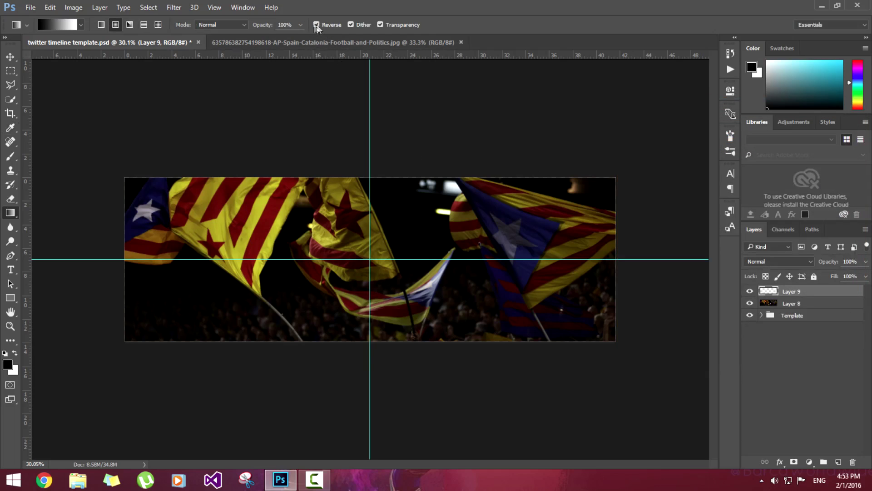
pyautogui.click(116, 23)
pyautogui.moveTo(370, 259); pyautogui.dragTo(554, 133)
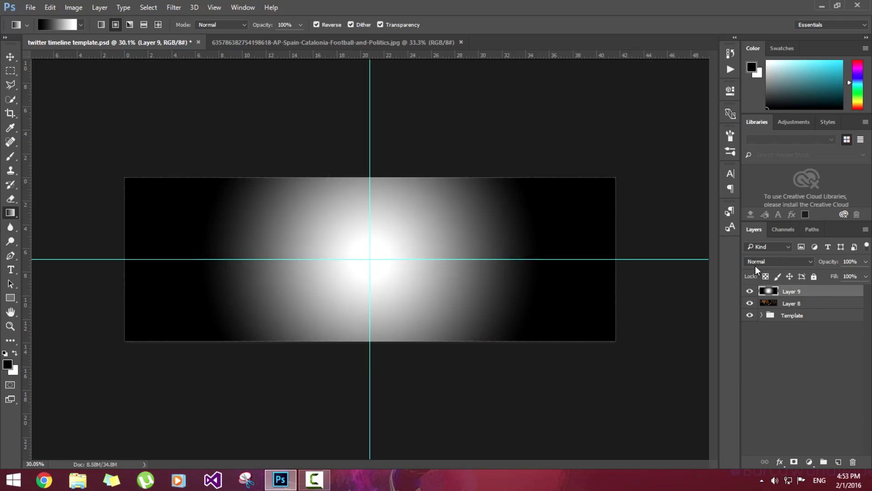
# Set the gradient layer to Overlay blending at 51% opacity
pyautogui.click(755, 266)
pyautogui.click(768, 366)
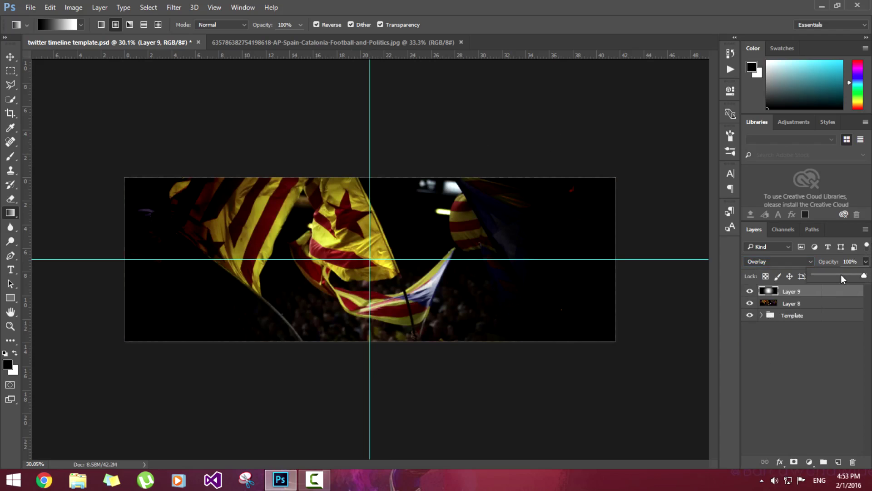
pyautogui.moveTo(841, 275); pyautogui.dragTo(840, 277)
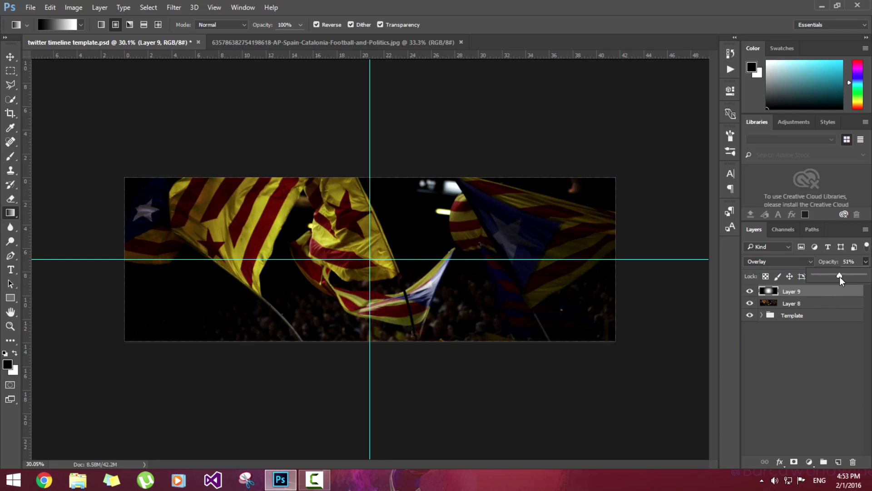
pyautogui.click(749, 291)
pyautogui.click(750, 291)
# Add a text box across the header centre with the CJ DESIGNS title in white (ffffff)
pyautogui.click(839, 462)
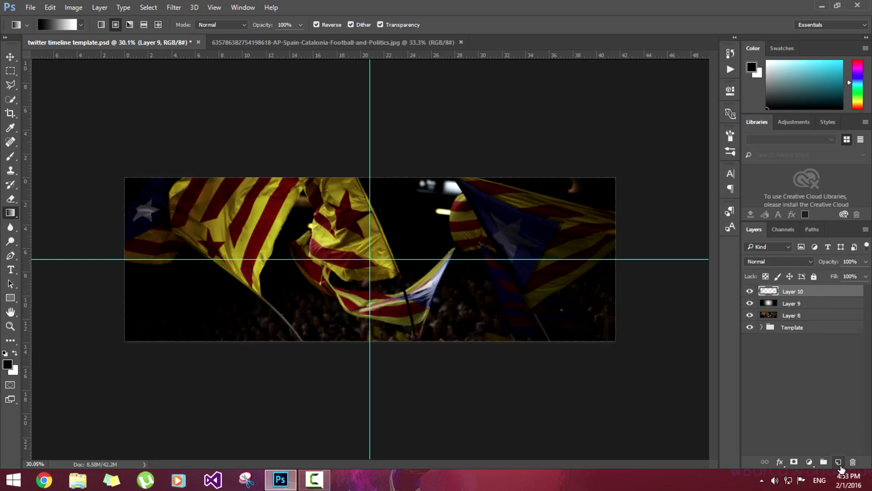
pyautogui.click(10, 269)
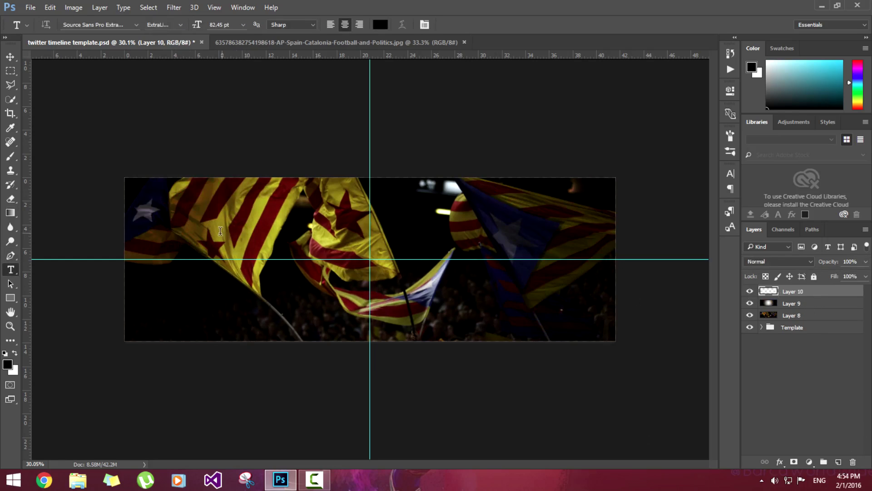
pyautogui.moveTo(195, 214); pyautogui.dragTo(541, 284)
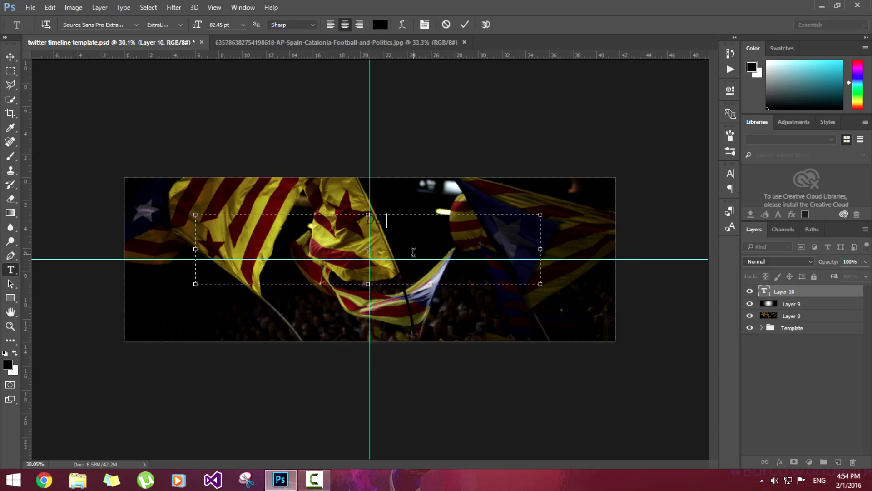
pyautogui.write('ES')
pyautogui.hotkey('ctrl', 'a')
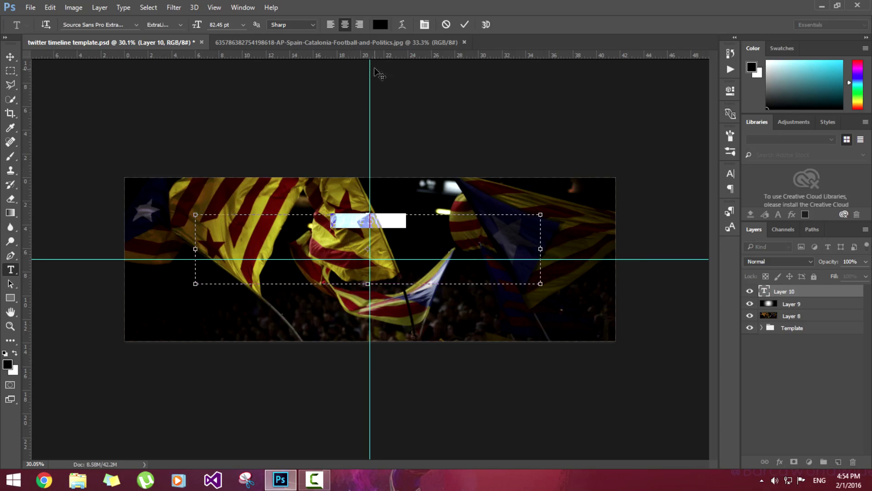
pyautogui.click(381, 25)
pyautogui.write('ffffff')
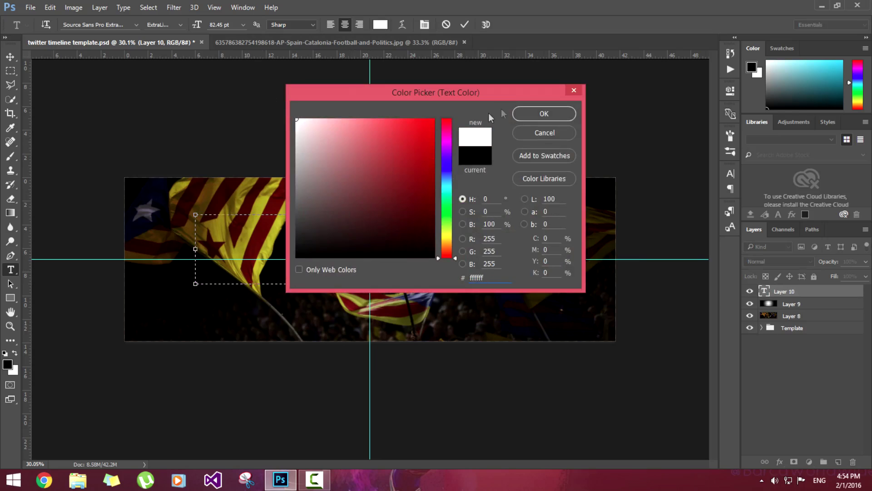
pyautogui.click(535, 113)
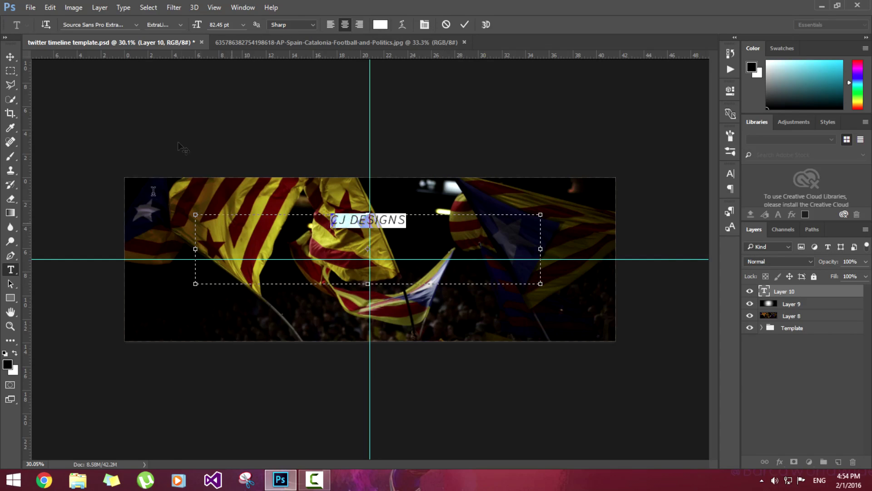
# Enlarge the title to 347.45 pt in Decibel Regular and widen its box to one line
pyautogui.moveTo(198, 26); pyautogui.dragTo(343, 25)
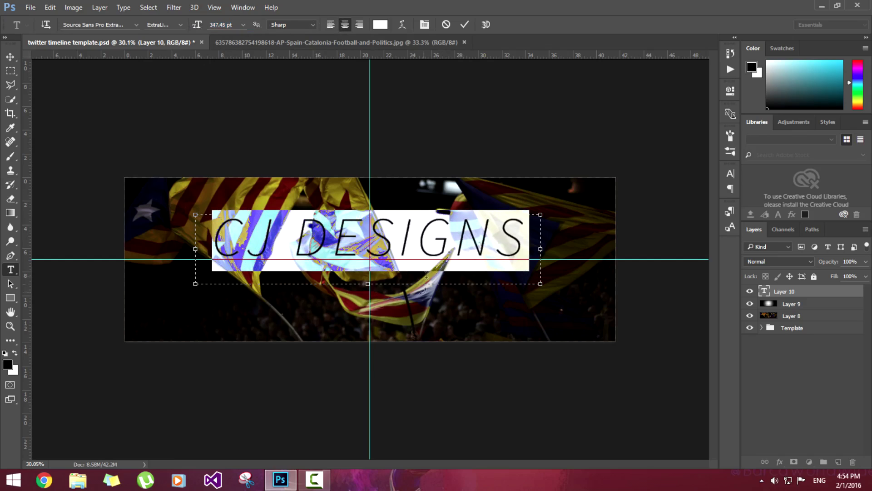
pyautogui.click(127, 25)
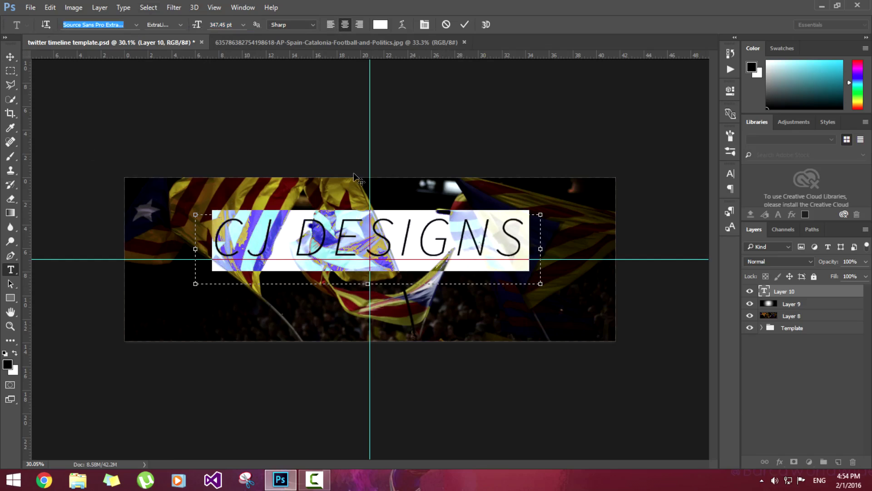
pyautogui.write('dec')
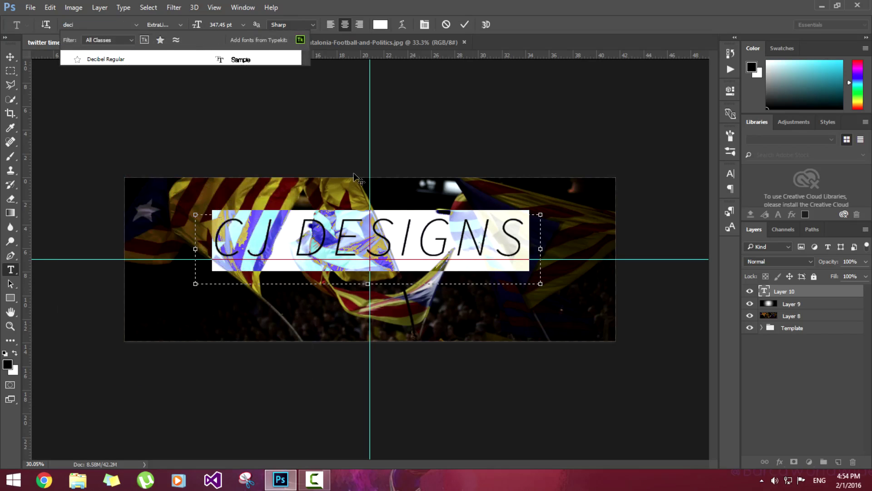
pyautogui.click(168, 61)
pyautogui.moveTo(538, 248); pyautogui.dragTo(577, 249)
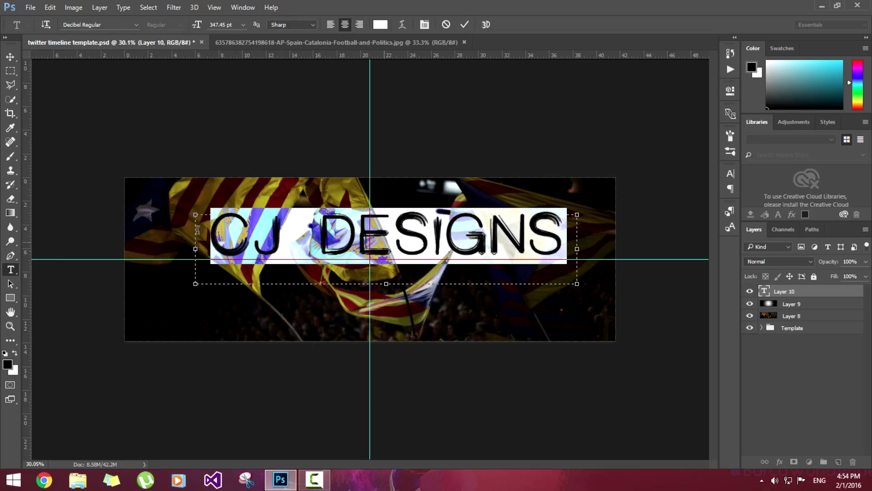
pyautogui.click(10, 56)
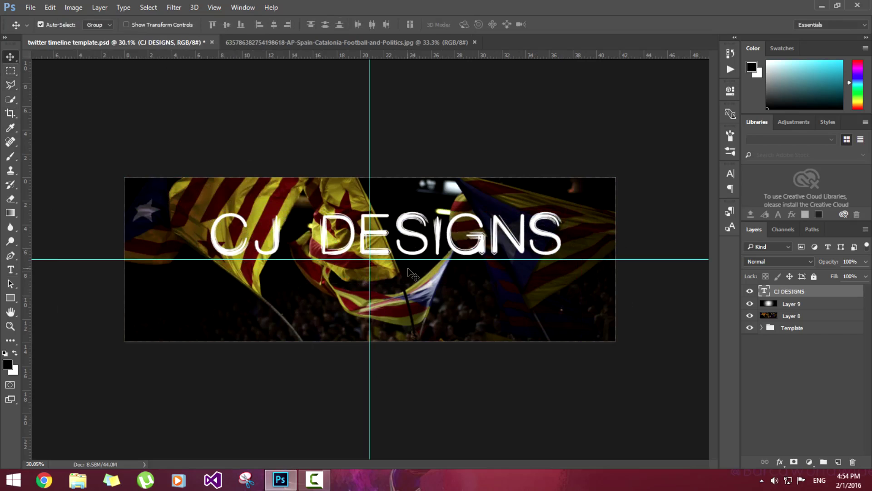
# Move the CJ DESIGNS title slightly to the left
pyautogui.hotkey('ctrl', 't')
pyautogui.moveTo(483, 247); pyautogui.dragTo(468, 248)
pyautogui.press('Return')
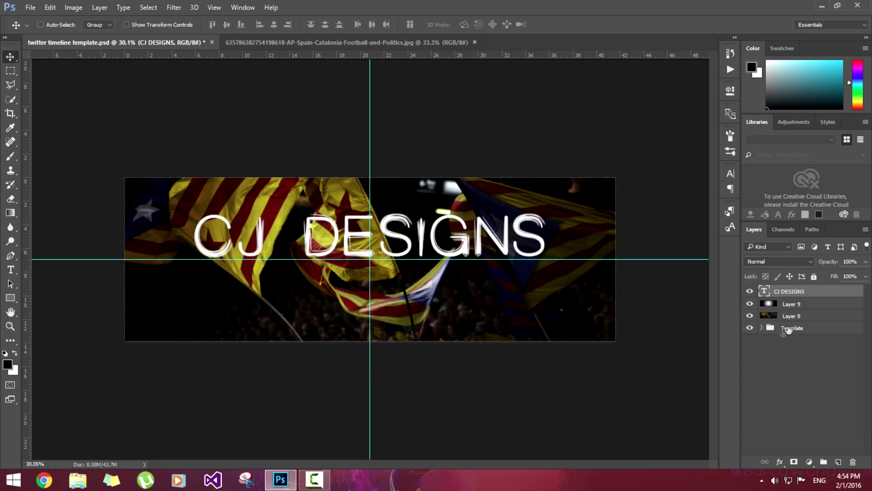
# Expand the Template group and lower the opacity of the title, overlay and photo layers
pyautogui.click(761, 327)
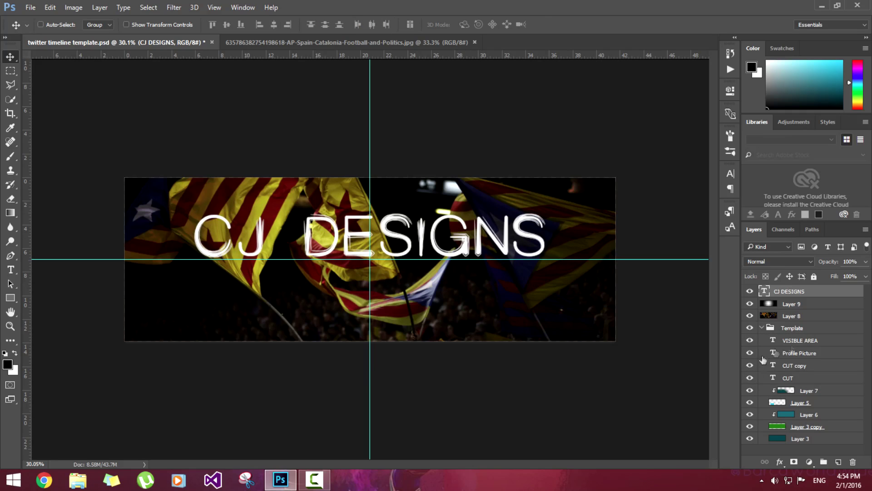
pyautogui.keyDown('shift'); pyautogui.click(784, 317); pyautogui.keyUp('shift')
pyautogui.click(866, 262)
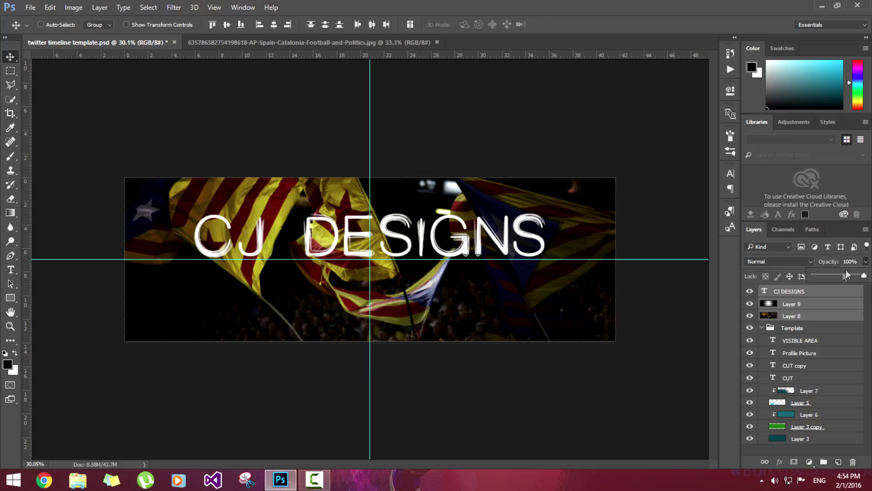
pyautogui.moveTo(865, 275); pyautogui.dragTo(836, 278)
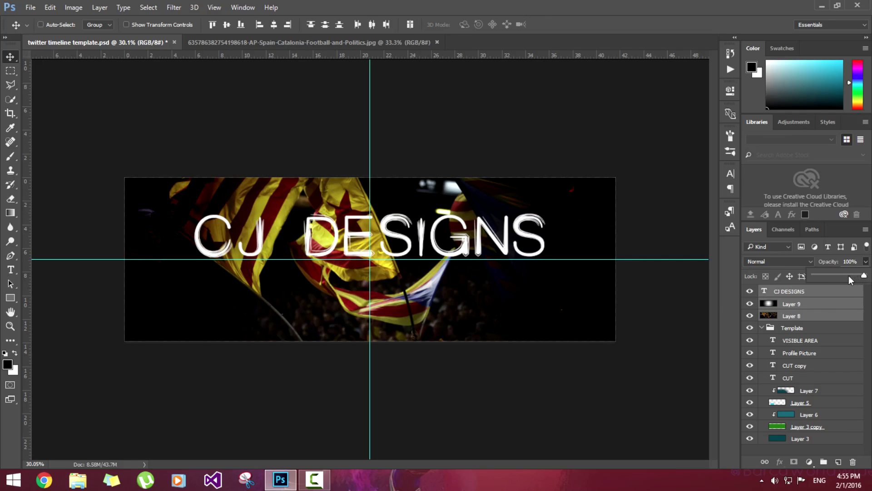
# Hide the artwork at 0% and add guides at the profile picture's left, right and top edges
pyautogui.moveTo(828, 274); pyautogui.dragTo(805, 277)
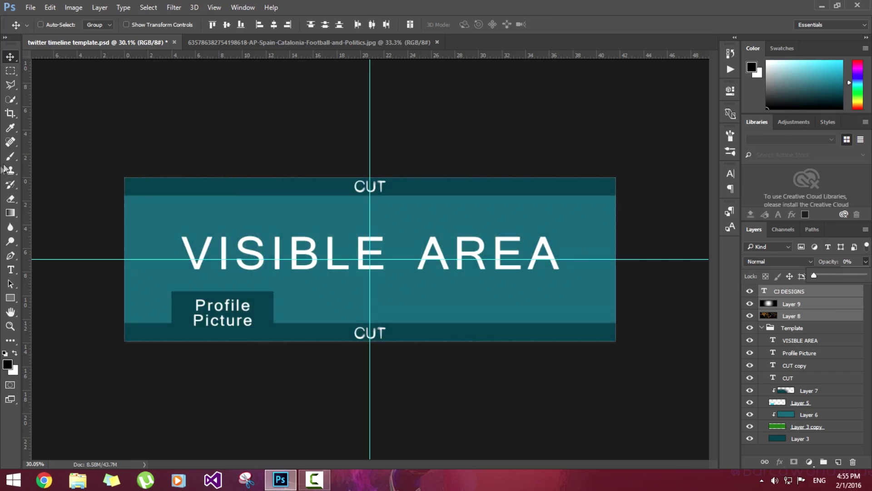
pyautogui.moveTo(29, 168); pyautogui.dragTo(172, 169)
pyautogui.moveTo(28, 214); pyautogui.dragTo(274, 211)
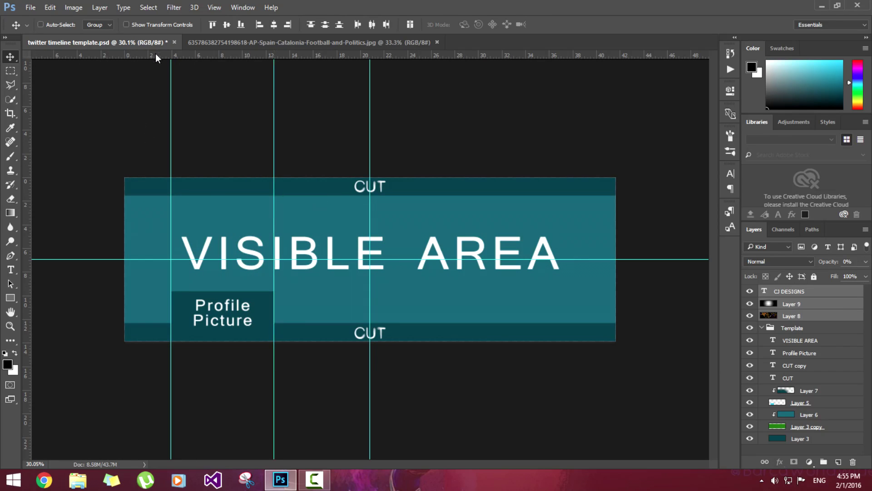
pyautogui.moveTo(155, 57); pyautogui.dragTo(174, 291)
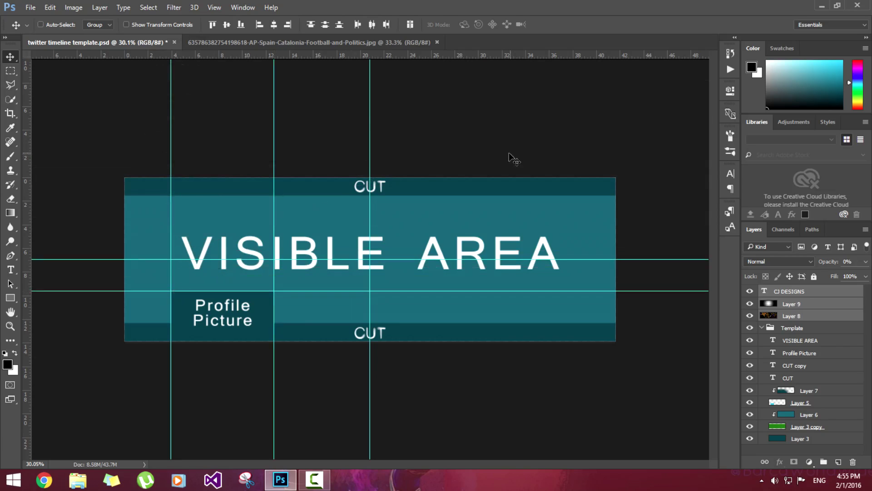
# Add a guide at the visible area's top, about 1.57 in, and restore 100% artwork opacity
pyautogui.press('ctrl')
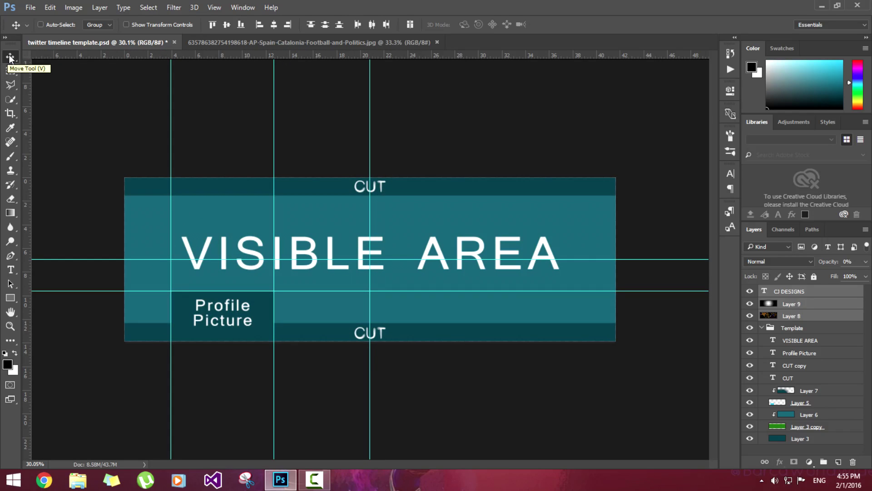
pyautogui.moveTo(196, 55); pyautogui.dragTo(212, 195)
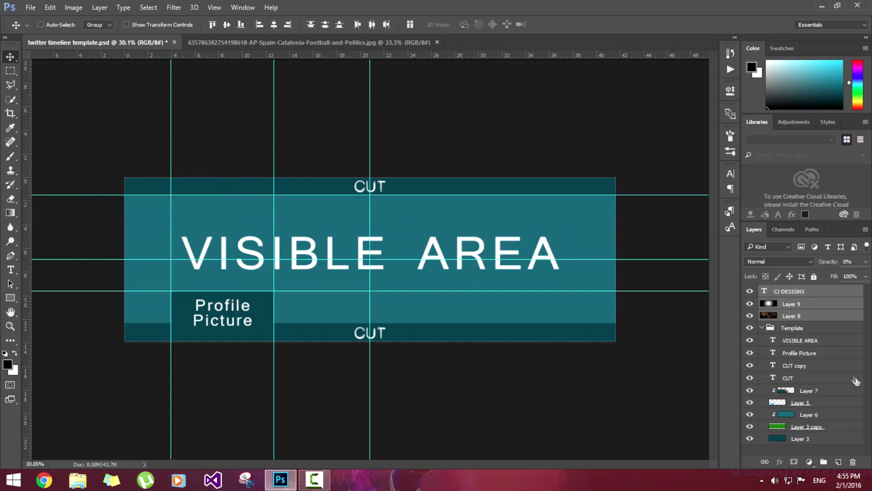
pyautogui.click(866, 262)
pyautogui.moveTo(847, 277); pyautogui.dragTo(869, 279)
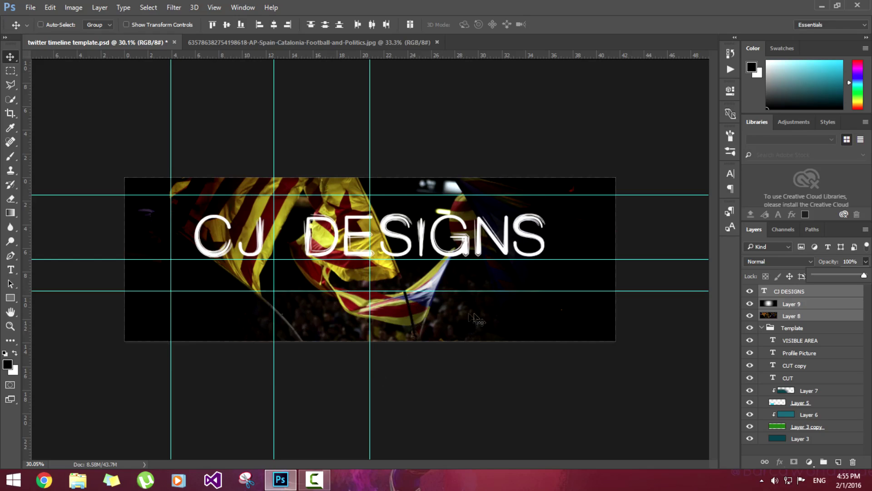
# Lighten the dark overlay layer (Layer 9) to about 55% opacity
pyautogui.click(833, 303)
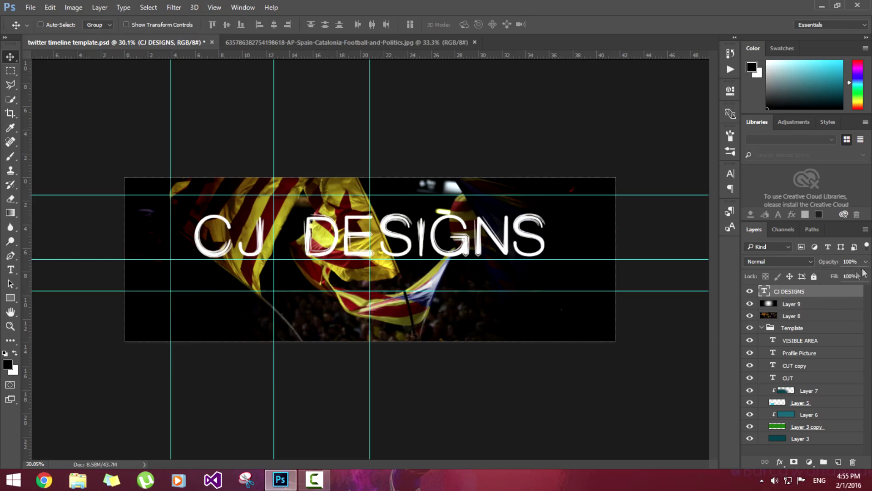
pyautogui.moveTo(865, 262); pyautogui.dragTo(839, 275)
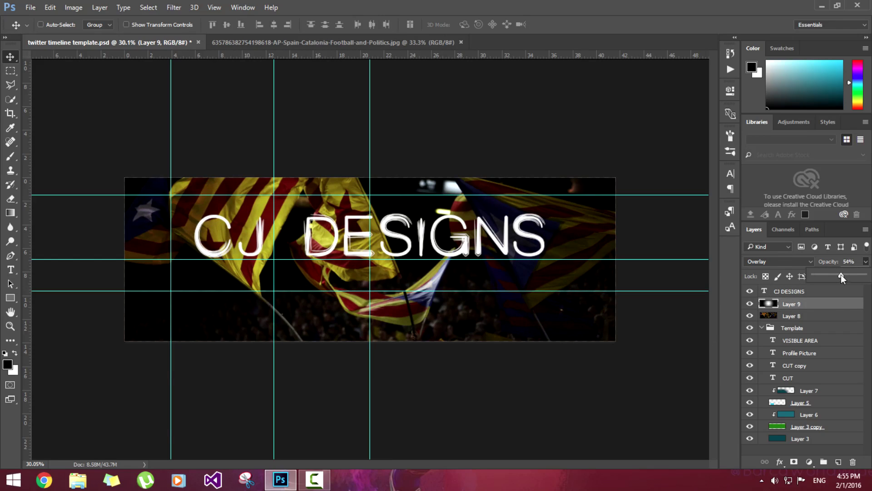
pyautogui.click(749, 303)
# Nudge the CJ DESIGNS title down slightly and duplicate it as CJ DESIGNS copy
pyautogui.scroll(1, 346, 283)
pyautogui.hotkey('alt', ']')
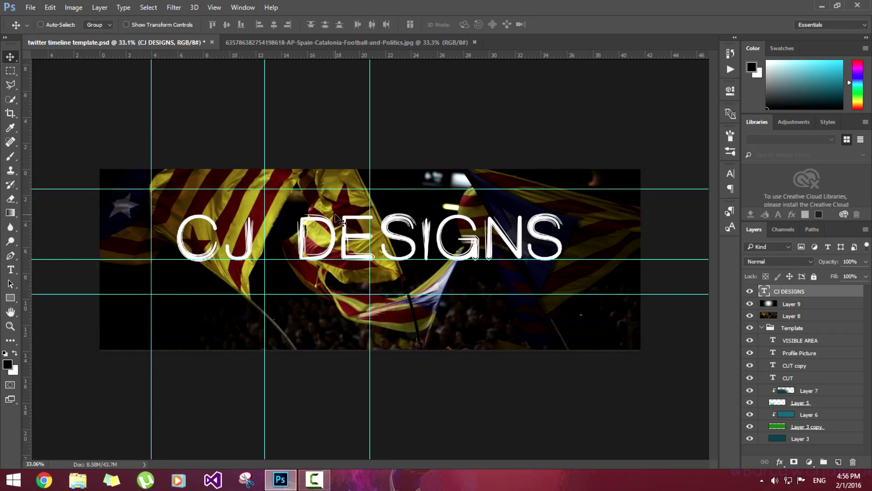
pyautogui.hotkey('shift', 'Down')
pyautogui.hotkey('shift', 'Down')
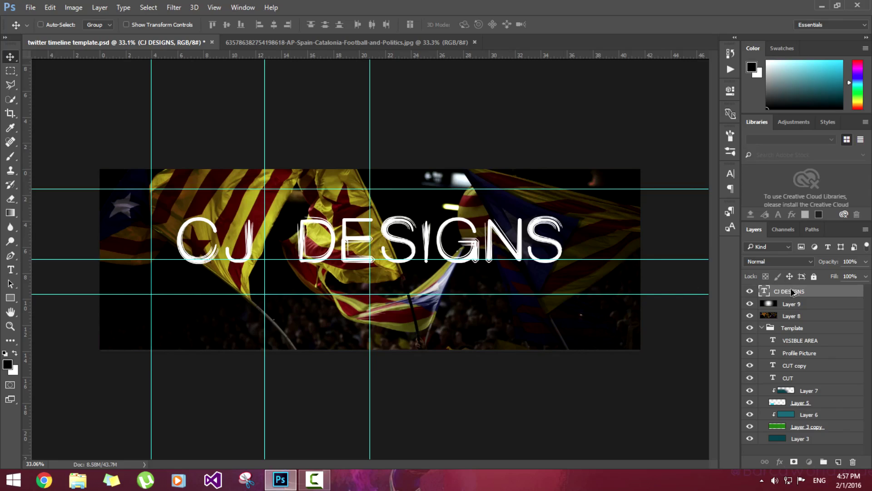
pyautogui.hotkey('ctrl', 'j')
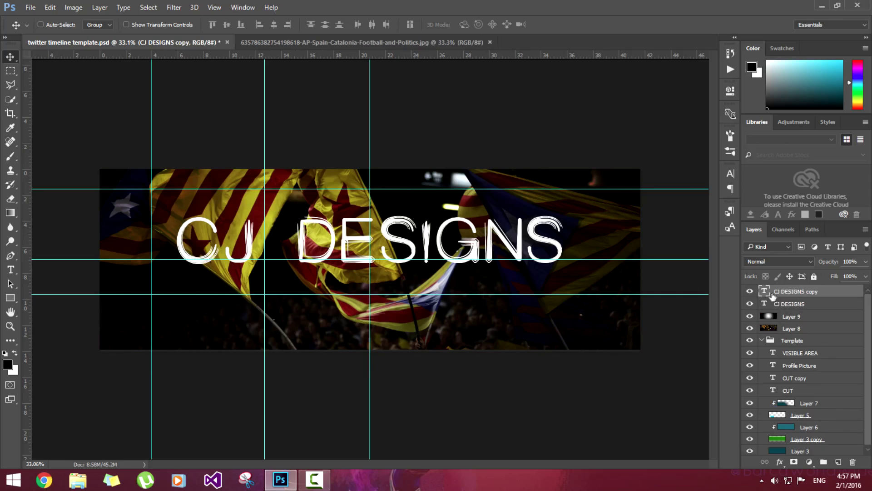
# Give the CJ DESIGNS copy a dark red Color Overlay (8b0606)
pyautogui.rightClick(780, 294)
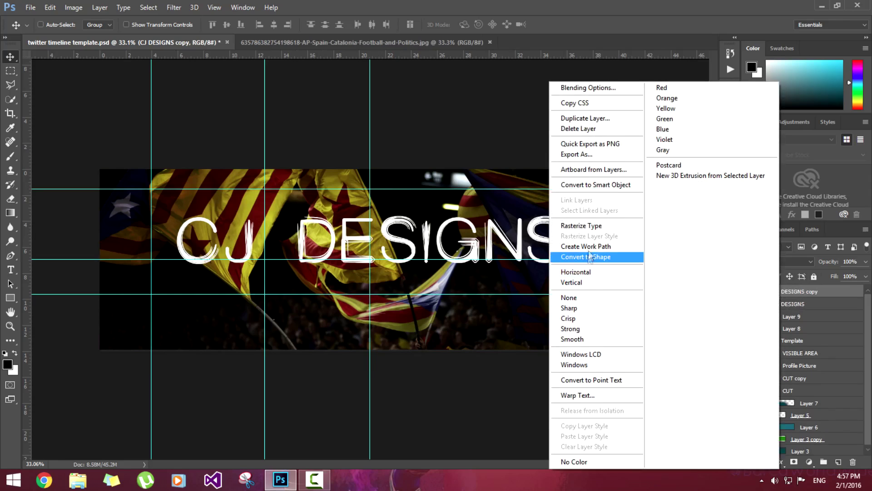
pyautogui.click(791, 291)
pyautogui.click(779, 461)
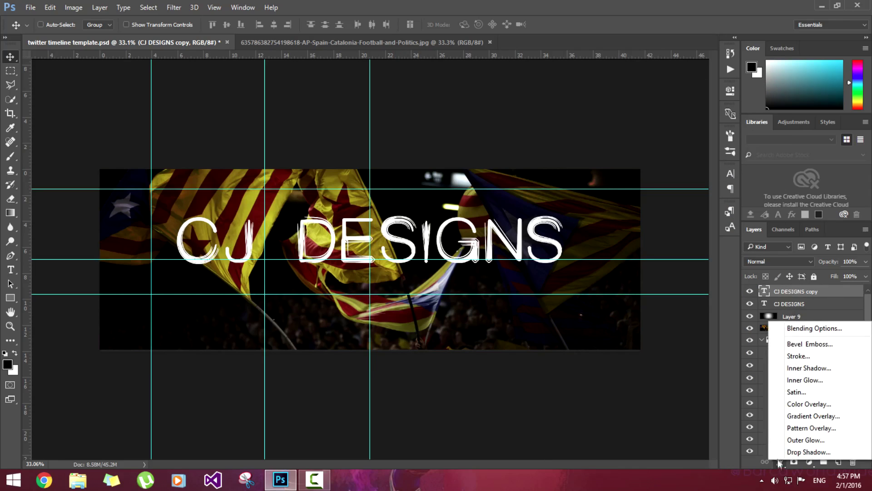
pyautogui.click(806, 403)
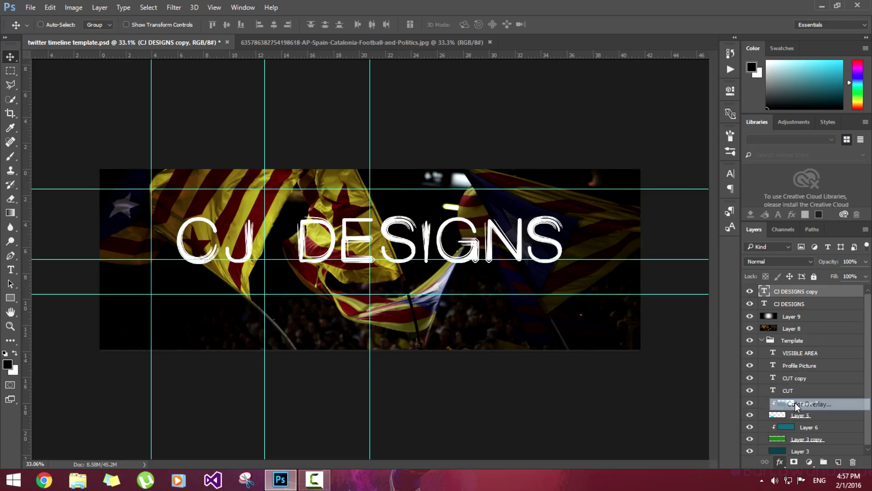
pyautogui.click(690, 168)
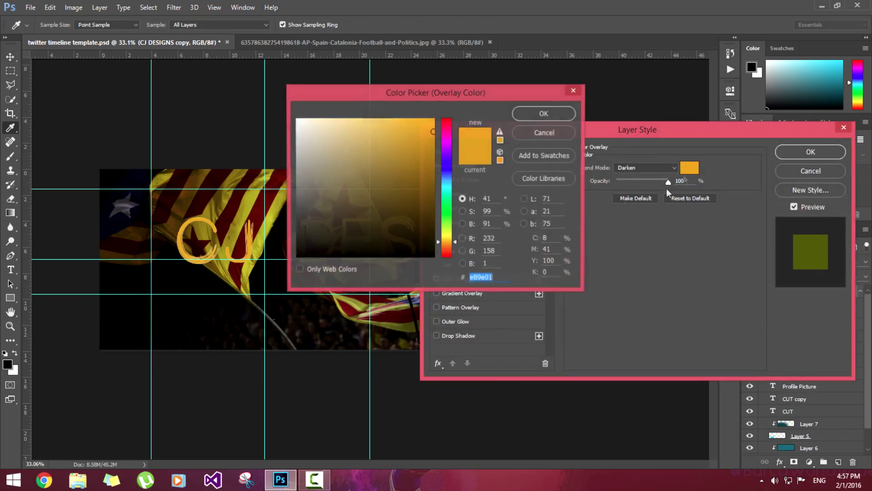
pyautogui.click(447, 119)
pyautogui.click(428, 149)
pyautogui.moveTo(429, 149); pyautogui.dragTo(429, 183)
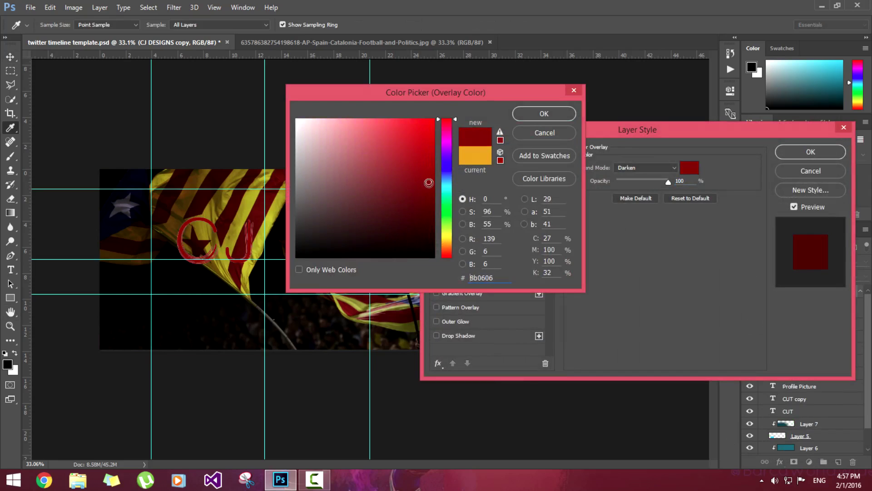
pyautogui.click(543, 117)
pyautogui.click(795, 155)
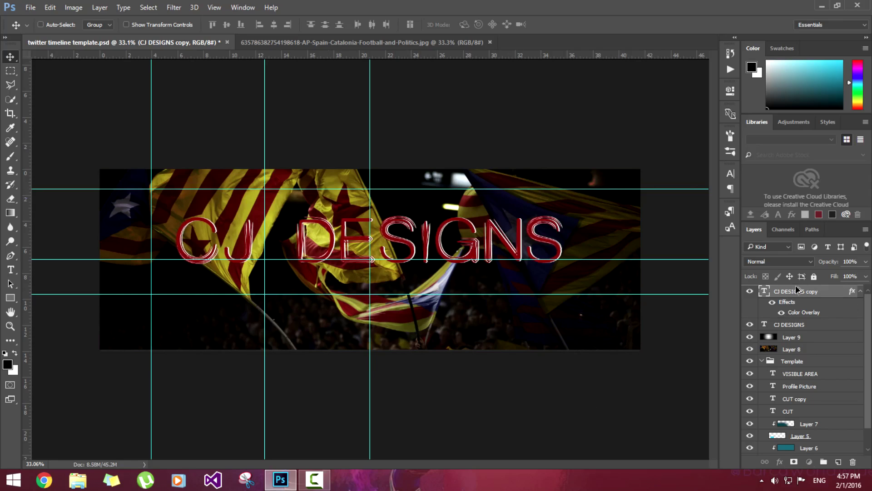
# Duplicate the red copy, recolour its overlay dark blue (000cab), and nudge it right
pyautogui.hotkey('ctrl', 'j')
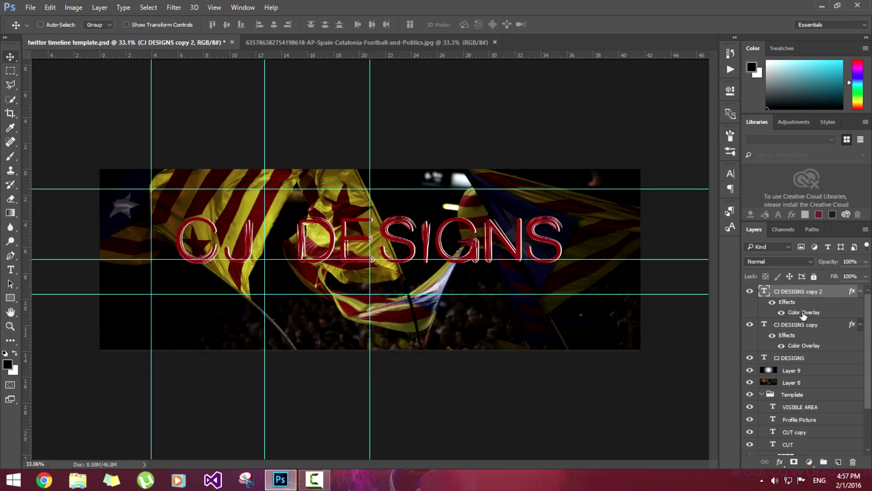
pyautogui.doubleClick(801, 313)
pyautogui.click(690, 169)
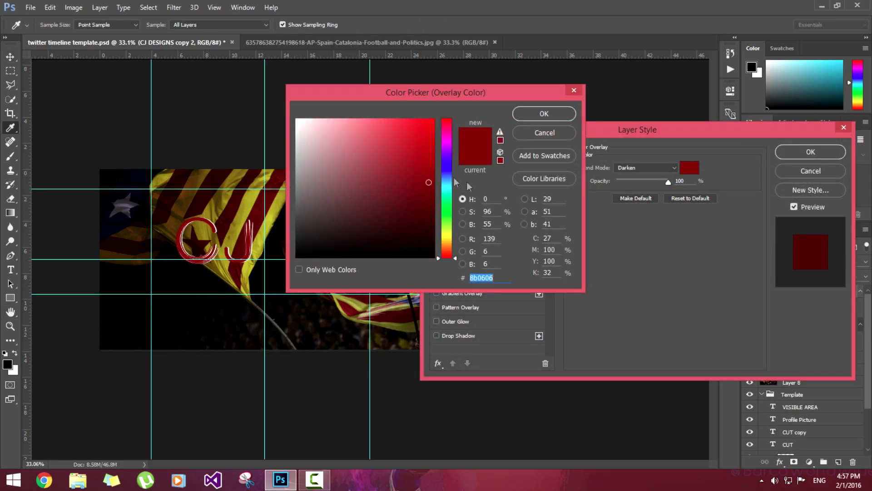
pyautogui.moveTo(446, 181)
pyautogui.mouseDown()
pyautogui.moveTo(446, 168)
pyautogui.moveTo(429, 164)
pyautogui.moveTo(451, 165)
pyautogui.mouseUp()
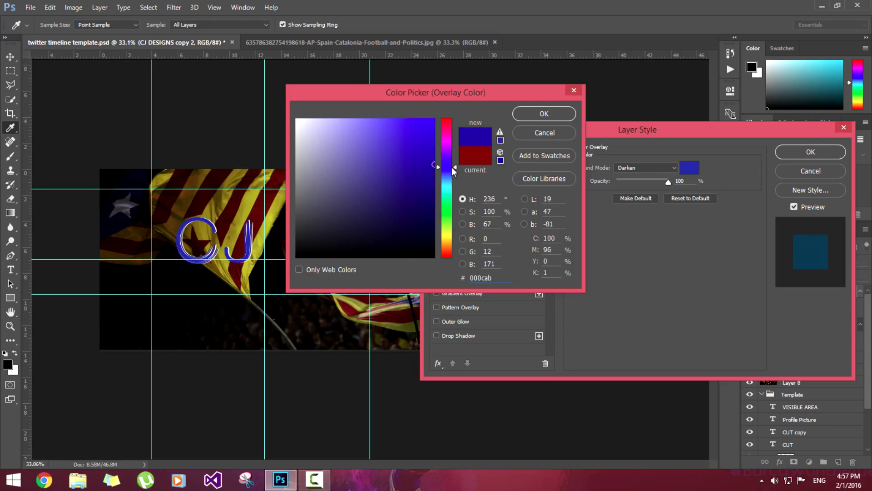
pyautogui.click(430, 175)
pyautogui.click(542, 115)
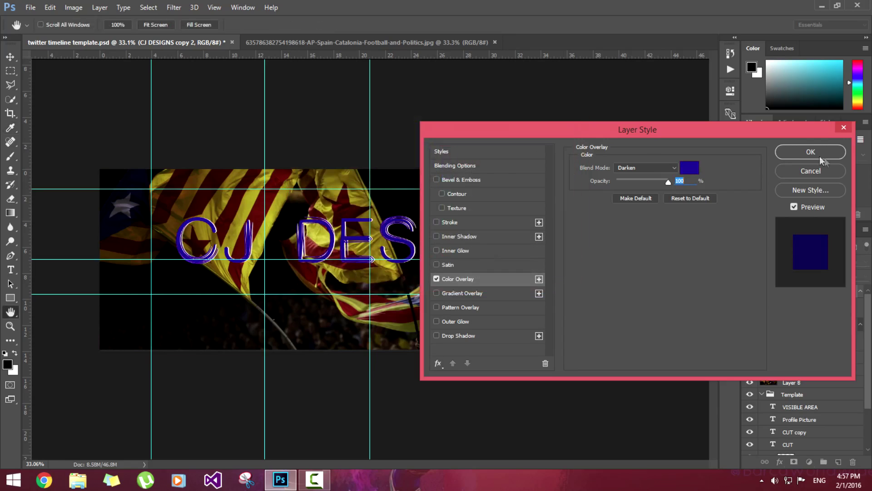
pyautogui.click(816, 157)
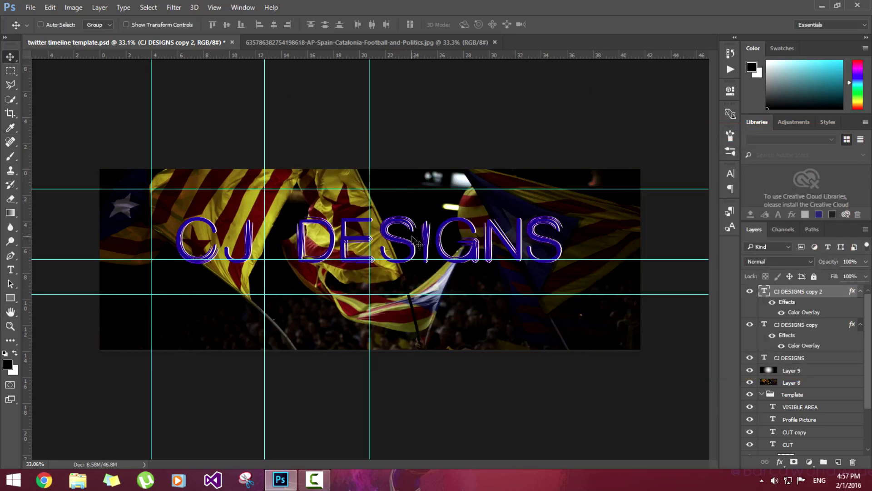
pyautogui.press('Right')
pyautogui.press('Right')
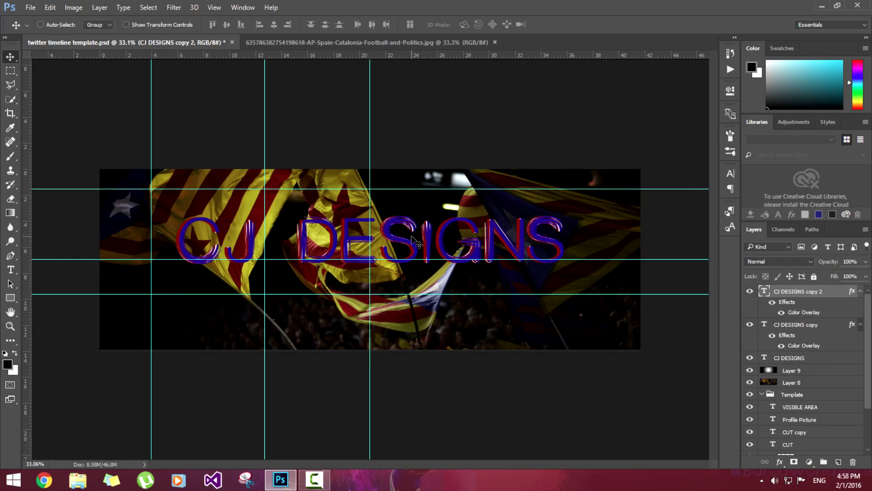
# Select both coloured title copies and try Screen blending at reduced opacity
pyautogui.keyDown('ctrl'); pyautogui.click(794, 326); pyautogui.keyUp('ctrl')
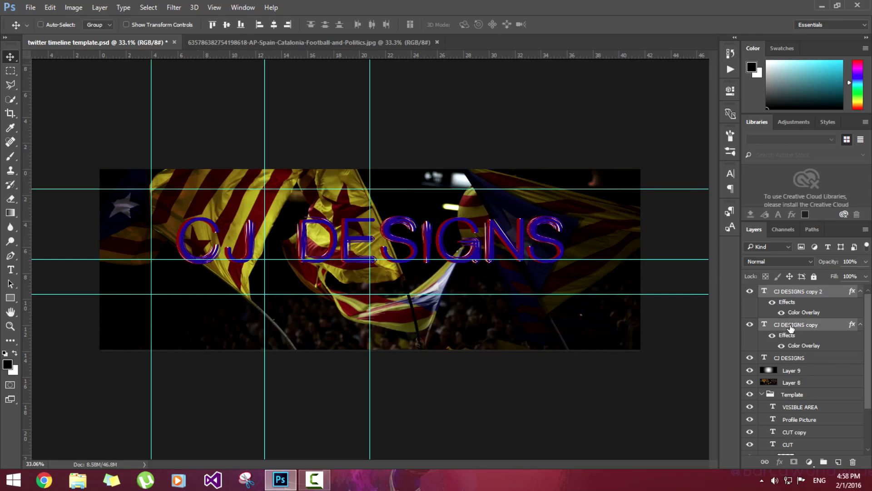
pyautogui.moveTo(790, 327); pyautogui.dragTo(795, 363)
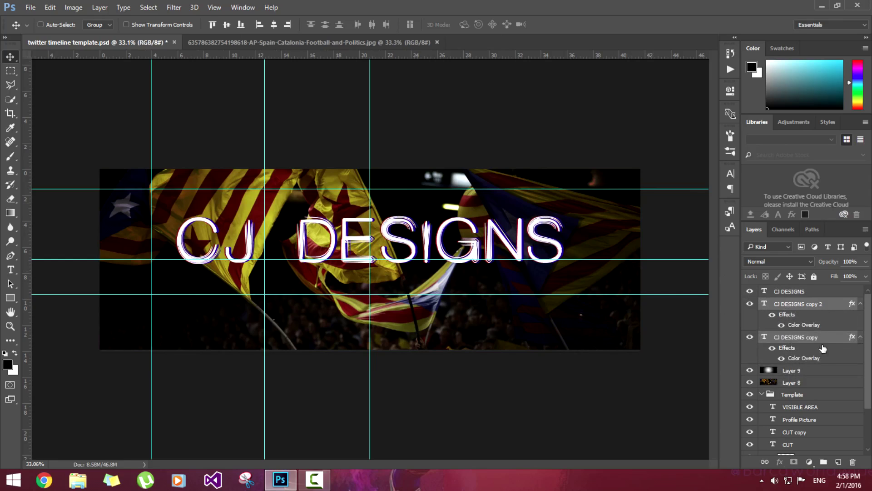
pyautogui.click(780, 263)
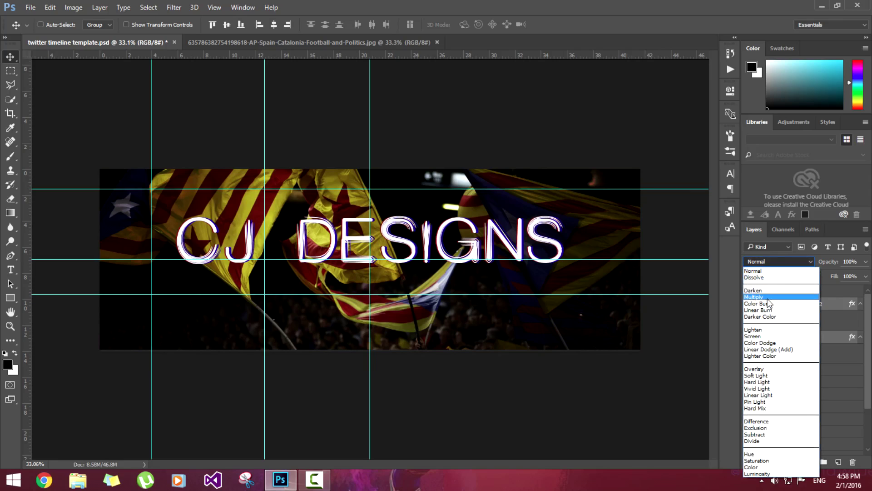
pyautogui.click(764, 336)
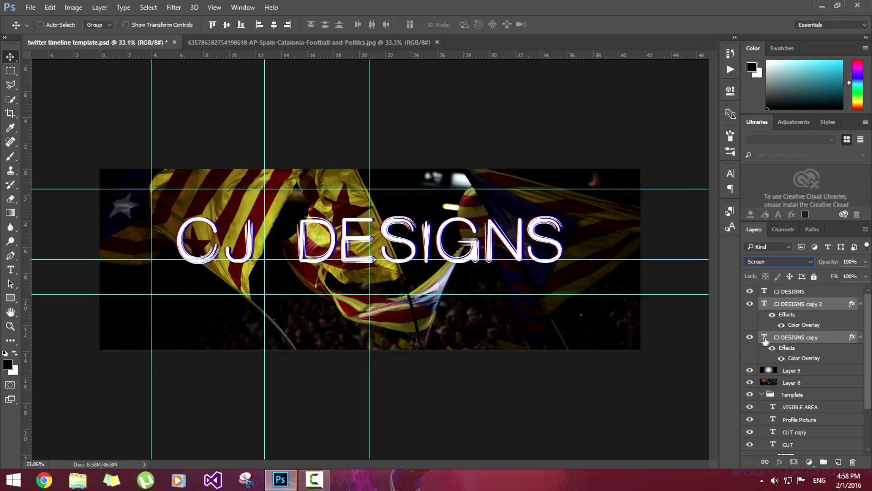
pyautogui.click(865, 263)
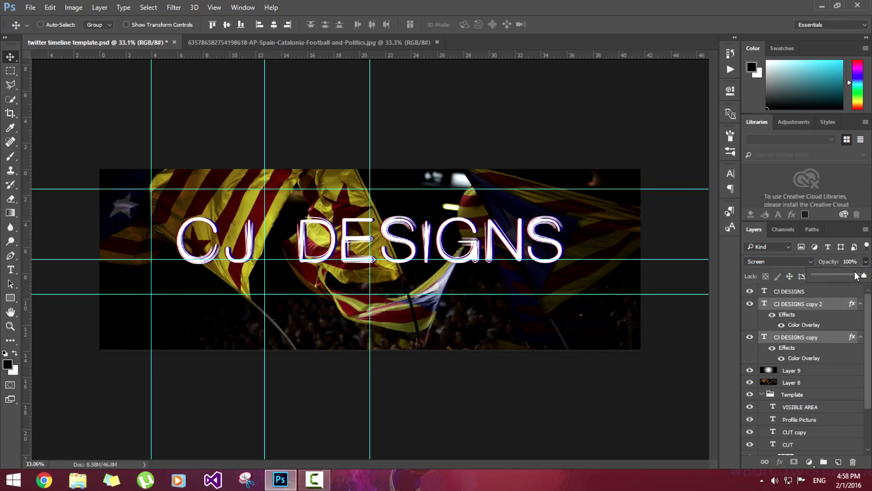
pyautogui.moveTo(857, 277); pyautogui.dragTo(850, 279)
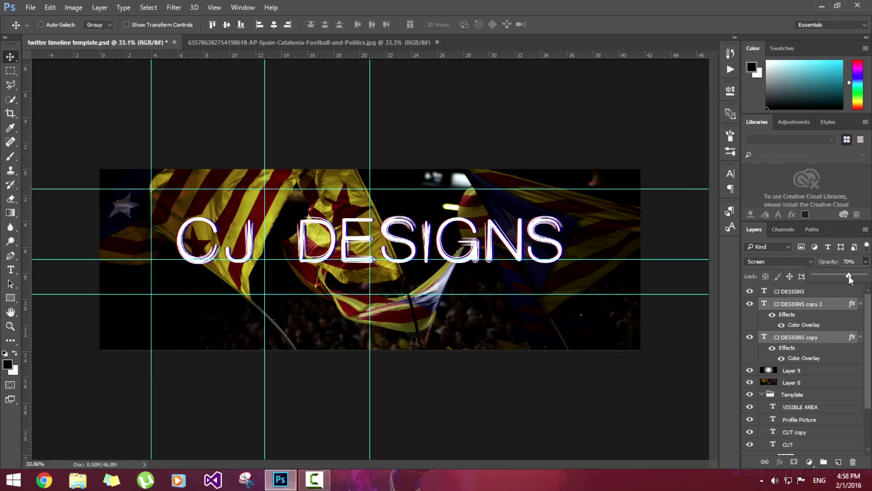
# Switch the copies to Lighter Color at 100% opacity and reselect the original title layer
pyautogui.click(777, 261)
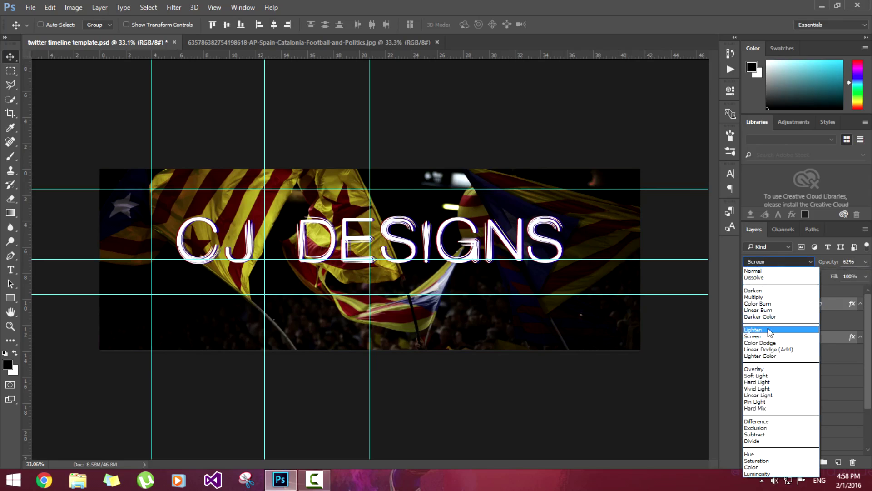
pyautogui.click(775, 357)
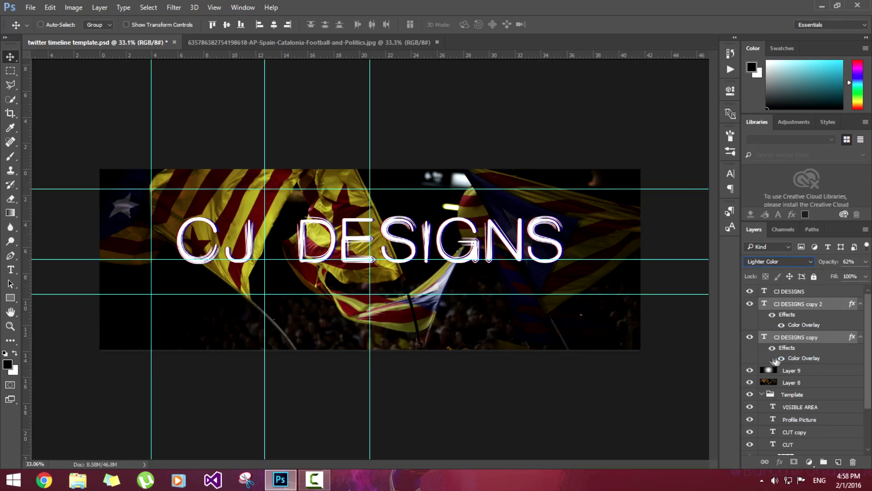
pyautogui.click(866, 261)
pyautogui.moveTo(843, 275); pyautogui.dragTo(865, 278)
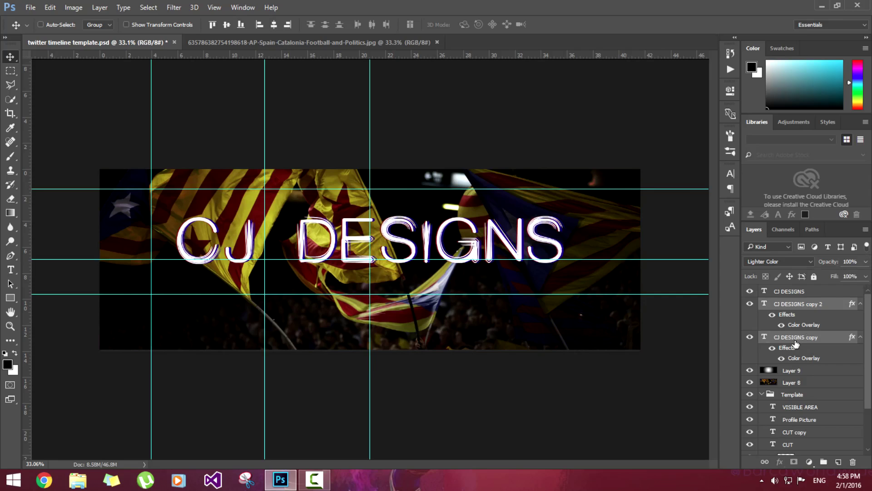
pyautogui.click(786, 304)
pyautogui.click(781, 296)
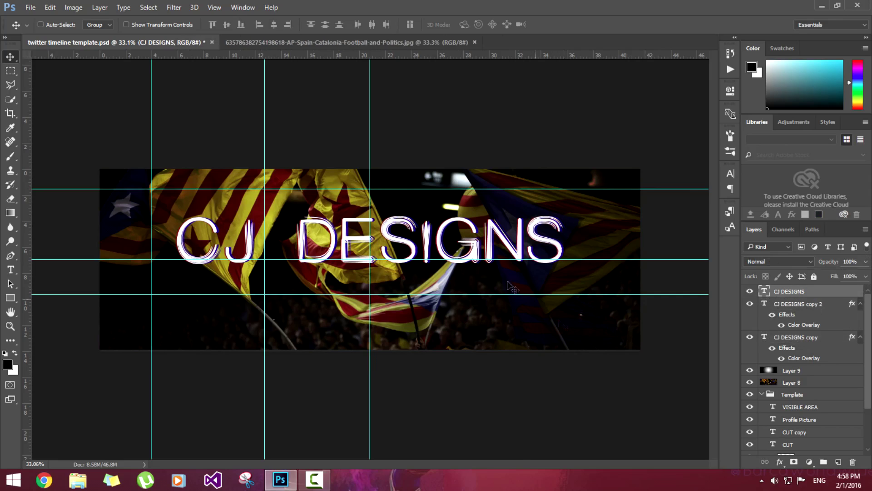
pyautogui.scroll(4, 406, 244)
# Add a white Outer Glow to CJ DESIGNS: 25% opacity, 7% spread, 24 px size, 53% range
pyautogui.scroll(-2, 406, 243)
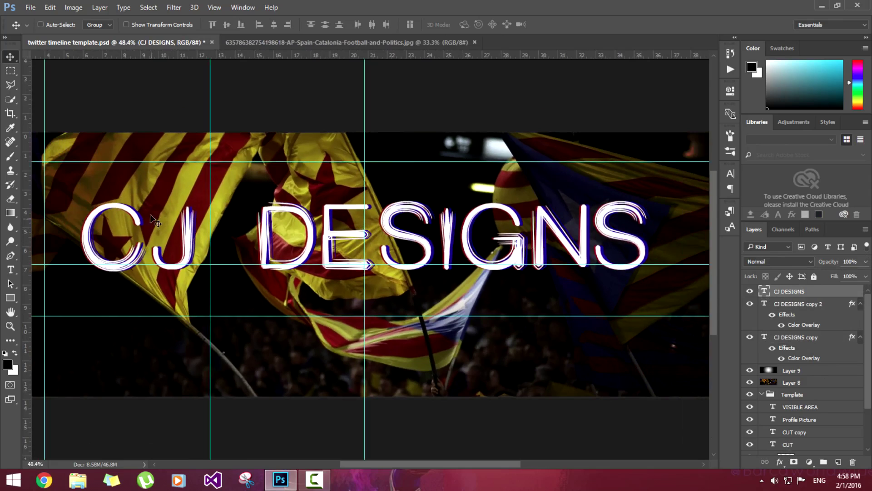
pyautogui.click(781, 462)
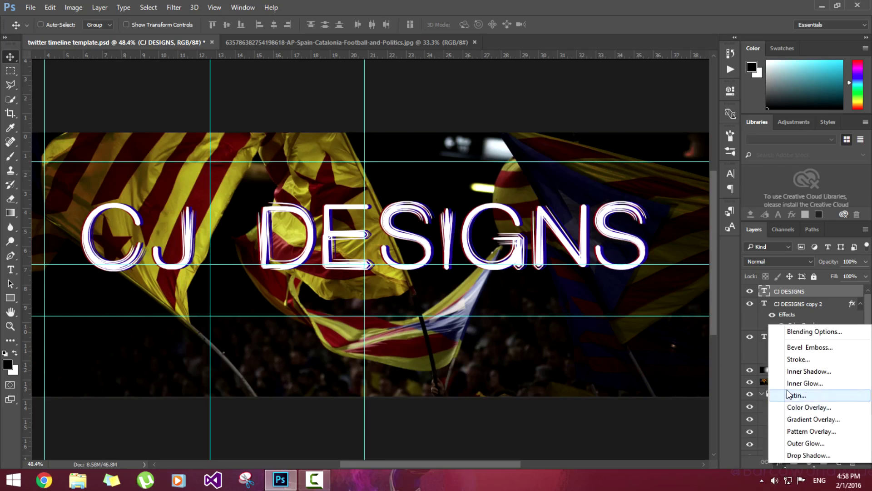
pyautogui.click(798, 444)
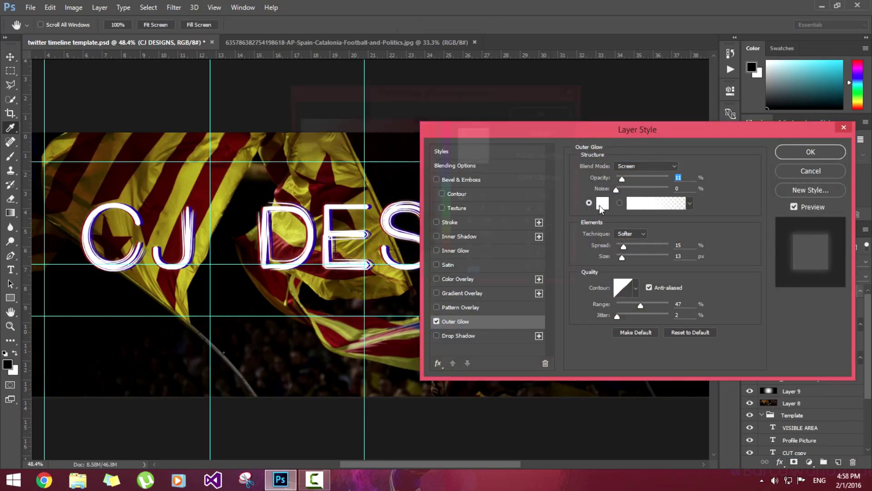
pyautogui.click(601, 205)
pyautogui.click(544, 114)
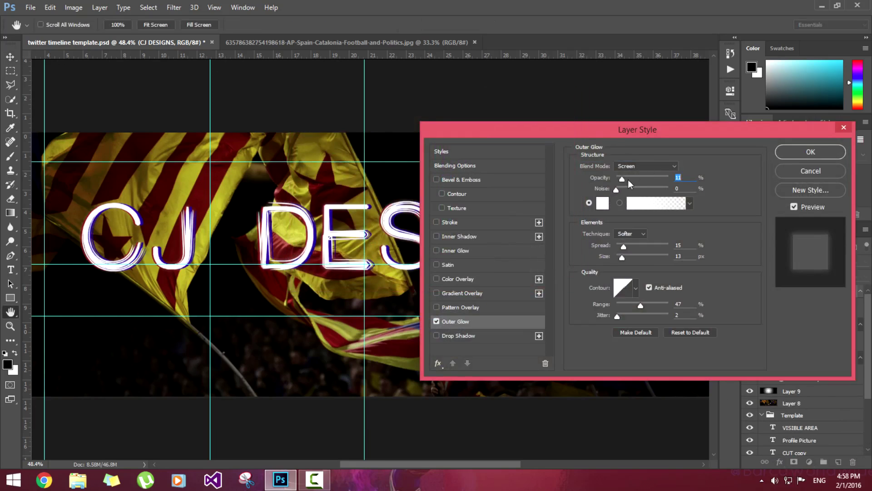
pyautogui.moveTo(625, 178); pyautogui.dragTo(630, 180)
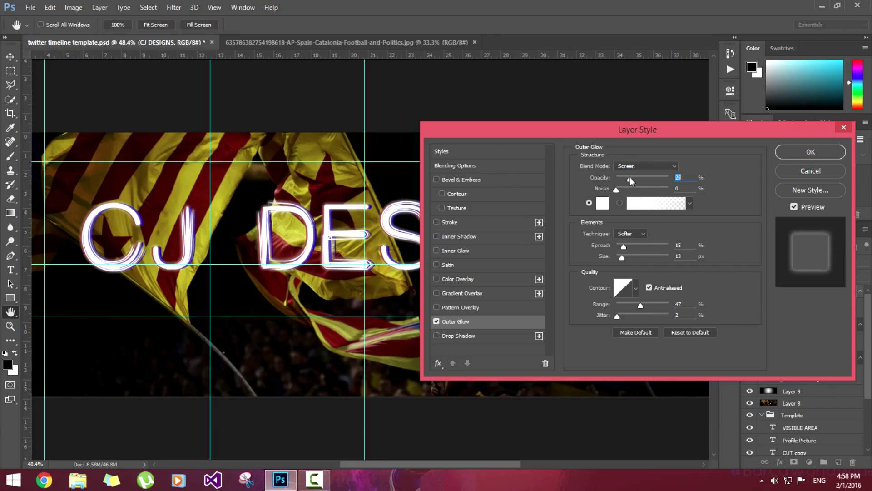
pyautogui.moveTo(627, 133); pyautogui.dragTo(662, 132)
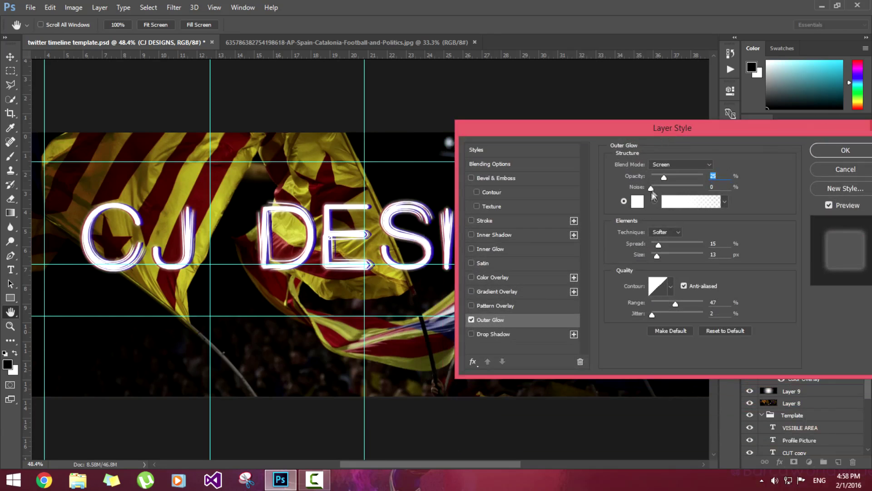
pyautogui.moveTo(657, 245)
pyautogui.mouseDown()
pyautogui.moveTo(680, 246)
pyautogui.moveTo(657, 259)
pyautogui.mouseUp()
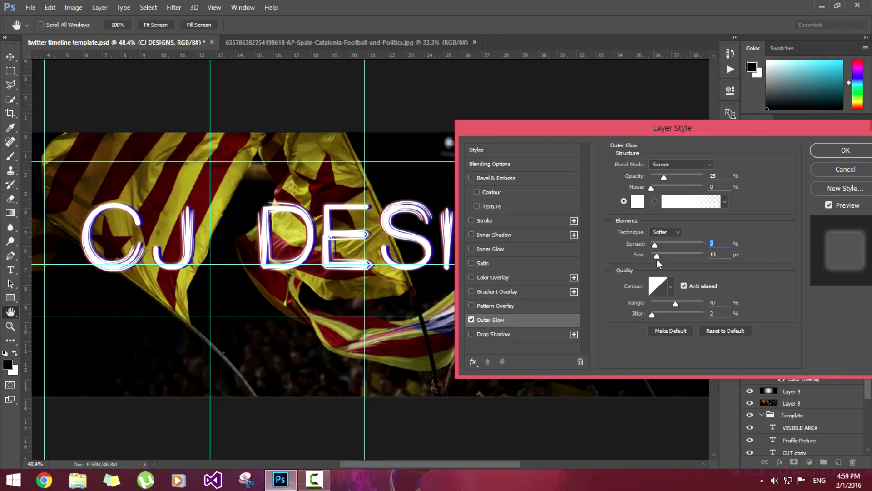
pyautogui.moveTo(657, 257)
pyautogui.mouseDown()
pyautogui.moveTo(669, 258)
pyautogui.moveTo(661, 257)
pyautogui.mouseUp()
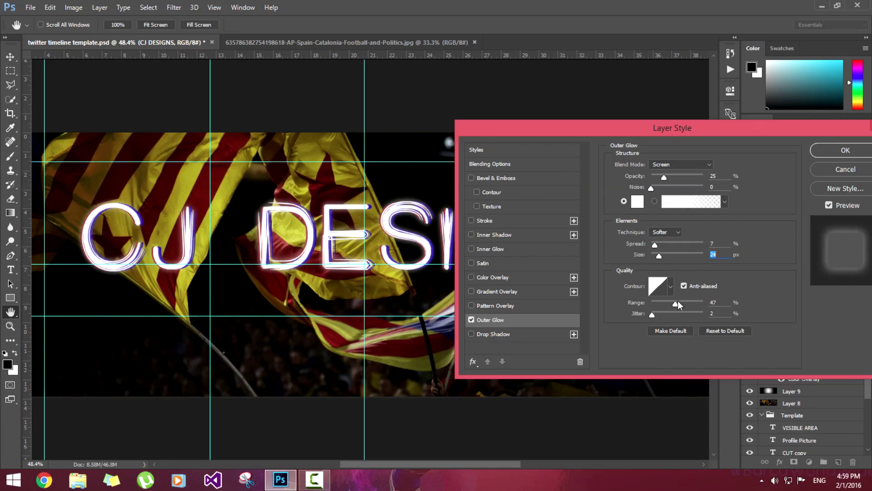
pyautogui.moveTo(676, 304); pyautogui.dragTo(680, 309)
# Accept the outer glow and group the three CJ DESIGNS layers into a group named 'Text'
pyautogui.click(845, 150)
pyautogui.press('v')
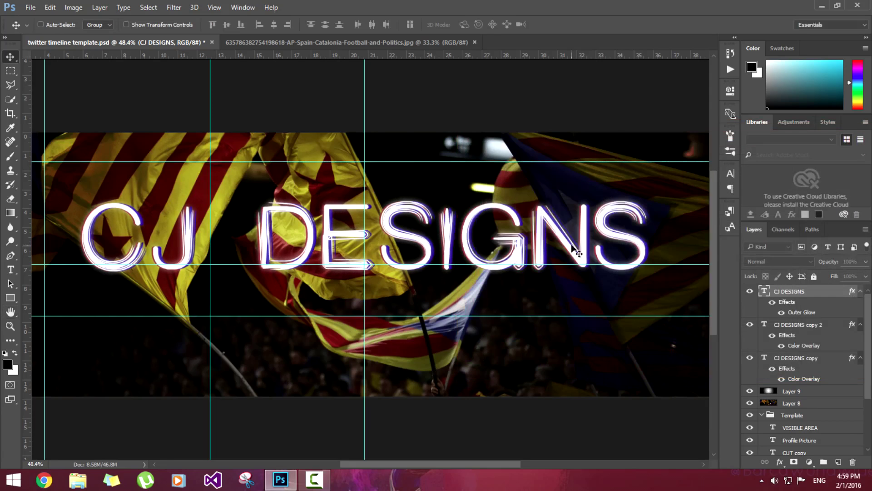
pyautogui.scroll(-3, 482, 240)
pyautogui.scroll(1, 482, 240)
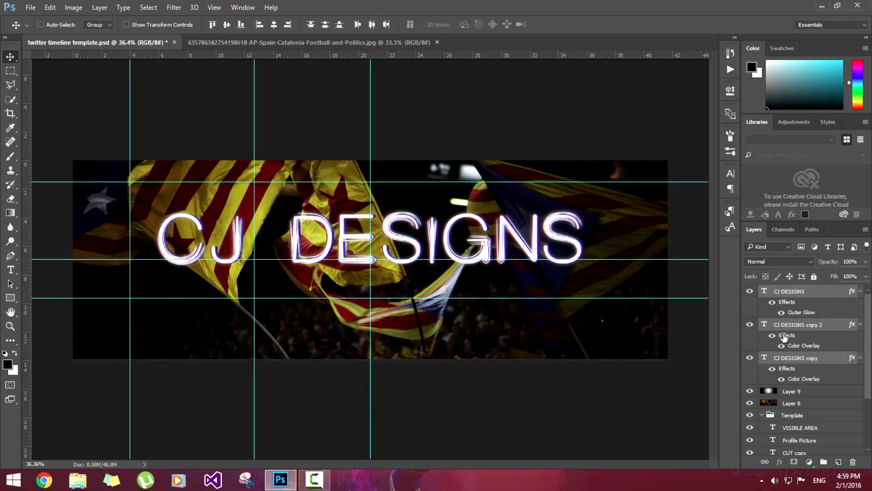
pyautogui.hotkey('ctrl', 'g')
pyautogui.doubleClick(793, 292)
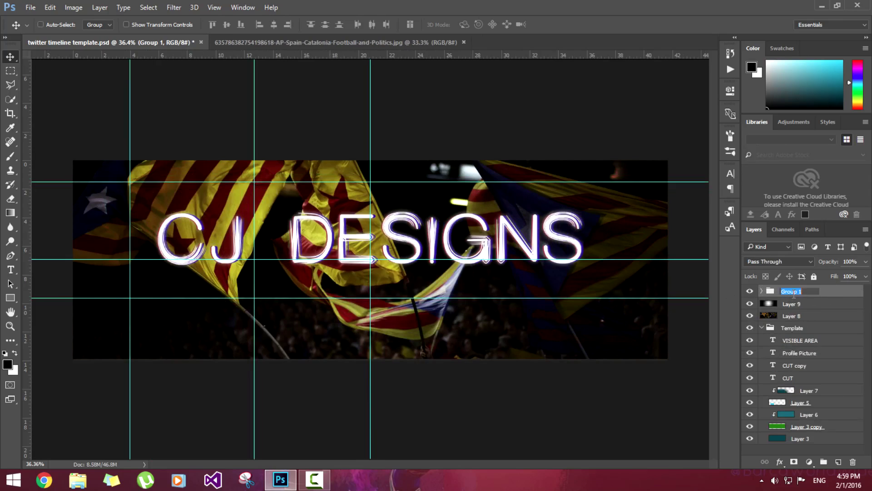
pyautogui.write('Text')
pyautogui.press('Return')
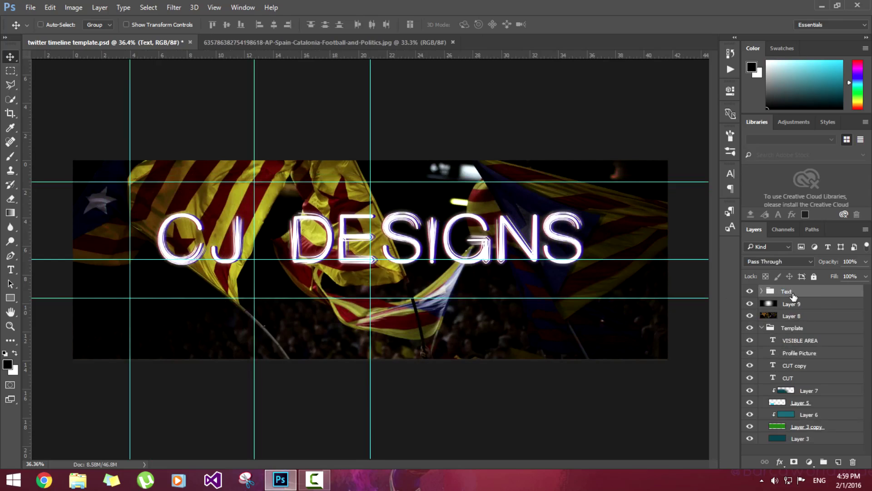
pyautogui.click(749, 292)
pyautogui.click(750, 292)
# Move the CJ DESIGNS title slightly lower on the canvas
pyautogui.moveTo(425, 247); pyautogui.dragTo(425, 256)
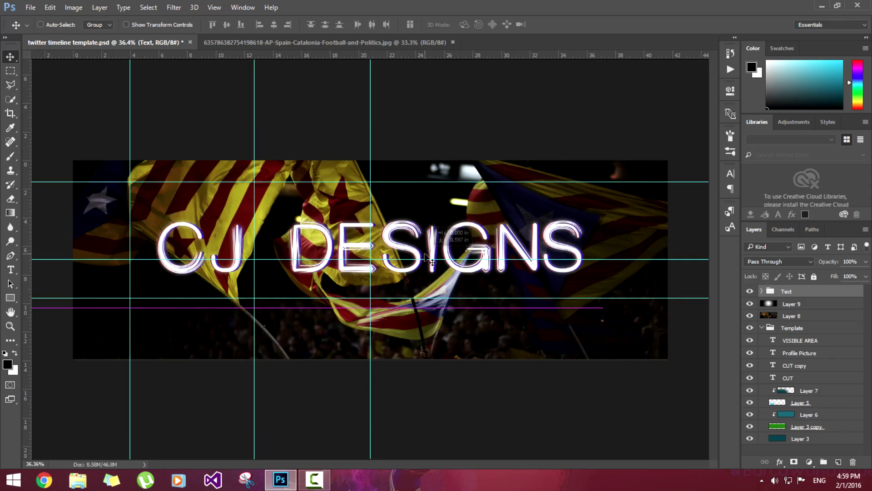
pyautogui.scroll(2, 392, 278)
pyautogui.scroll(-2, 391, 278)
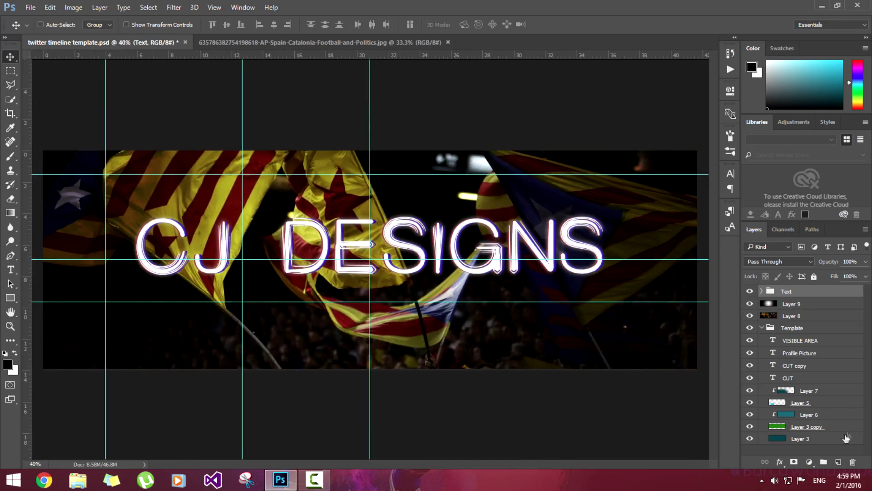
# On a new layer, type a small 'FOOTBALL EDITS' subtitle below the title's right side
pyautogui.click(838, 462)
pyautogui.click(10, 269)
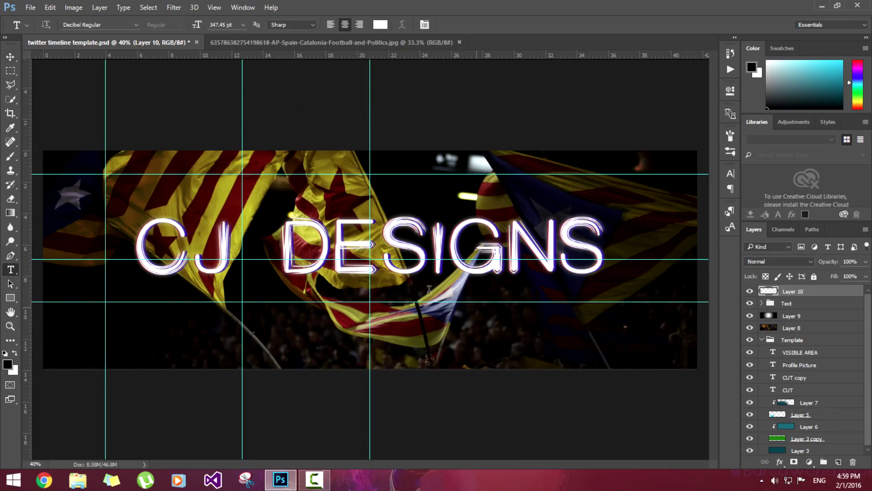
pyautogui.moveTo(416, 327); pyautogui.dragTo(628, 350)
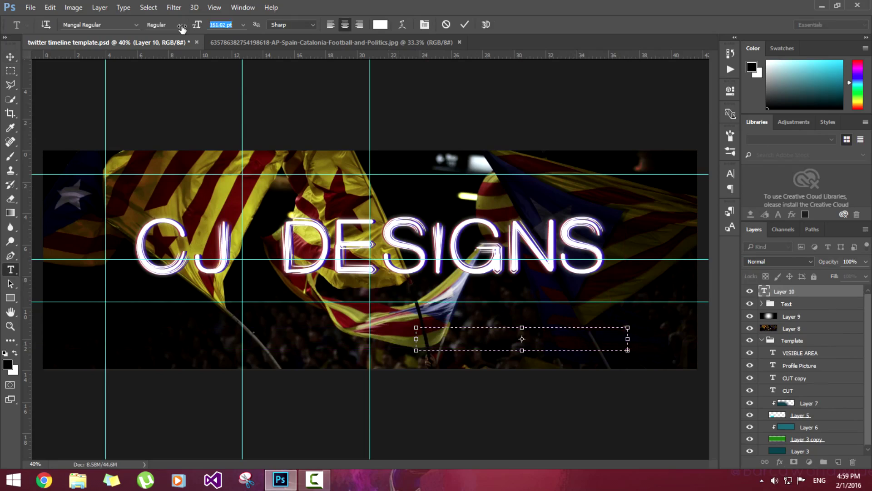
pyautogui.moveTo(182, 29); pyautogui.dragTo(194, 25)
pyautogui.write('O')
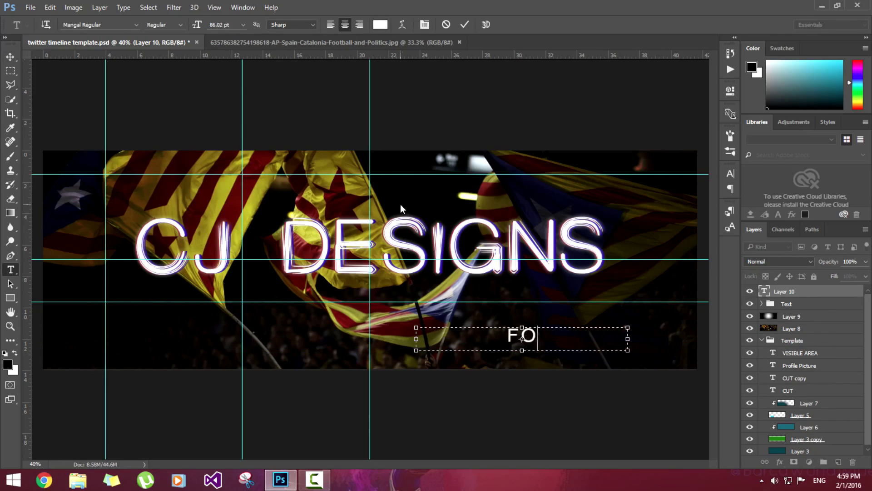
pyautogui.write('OTBALL EDITS')
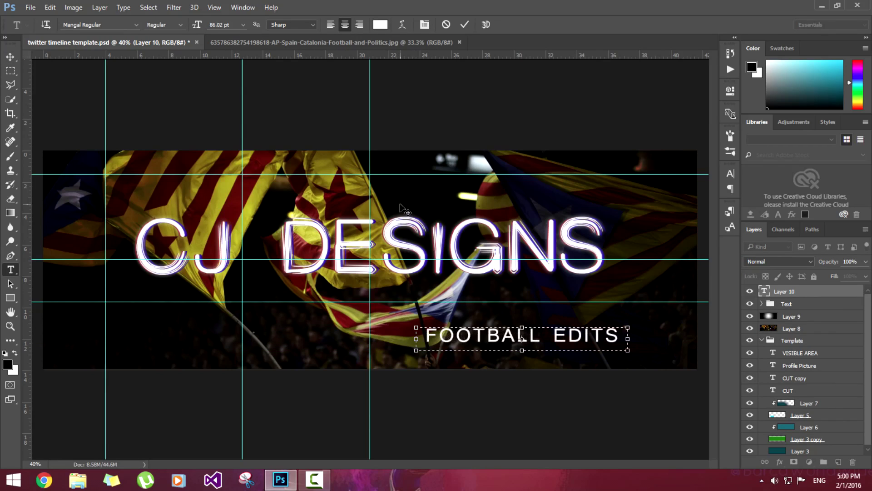
pyautogui.hotkey('ctrl', 'a')
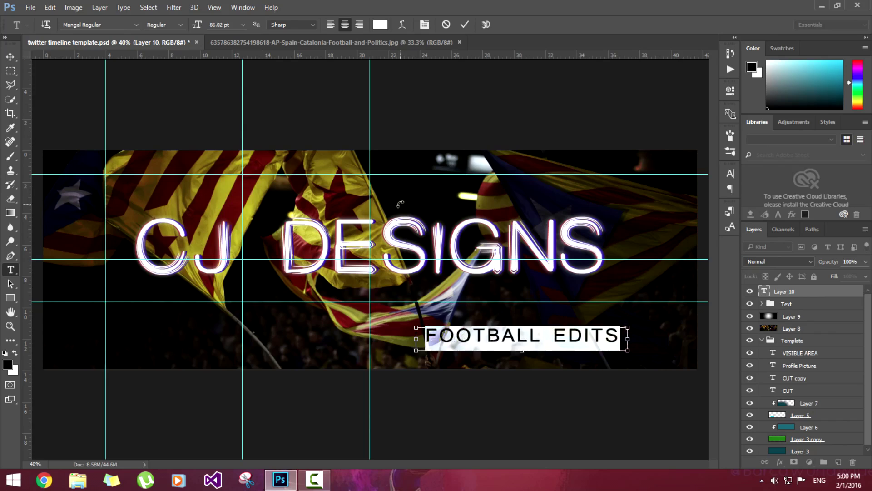
pyautogui.moveTo(196, 24); pyautogui.dragTo(8, 45)
pyautogui.click(10, 56)
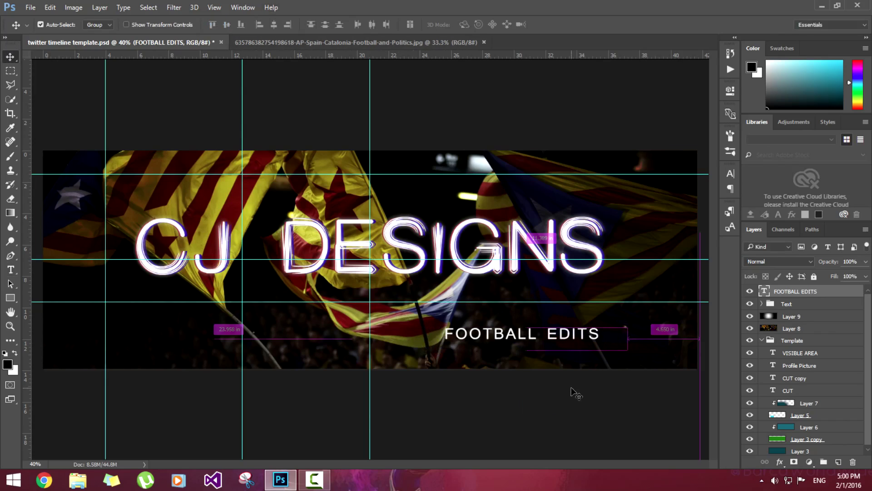
# Scale the subtitle to about 65% beneath the title, then select its text again
pyautogui.hotkey('ctrl', 't')
pyautogui.moveTo(629, 351); pyautogui.dragTo(589, 295)
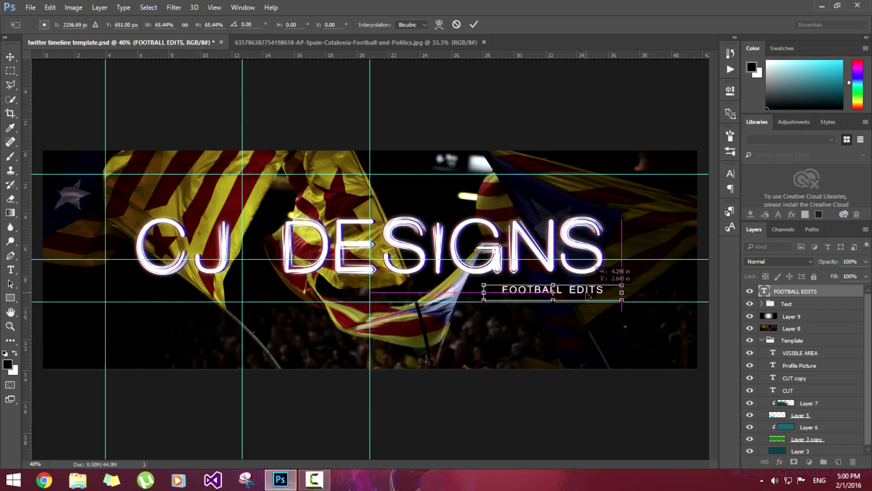
pyautogui.click(11, 269)
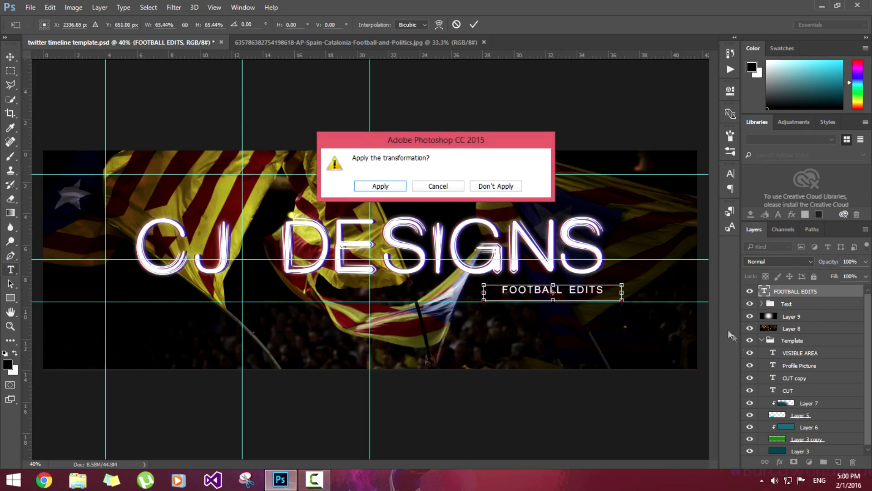
pyautogui.click(380, 185)
pyautogui.click(567, 290)
pyautogui.hotkey('ctrl', 'a')
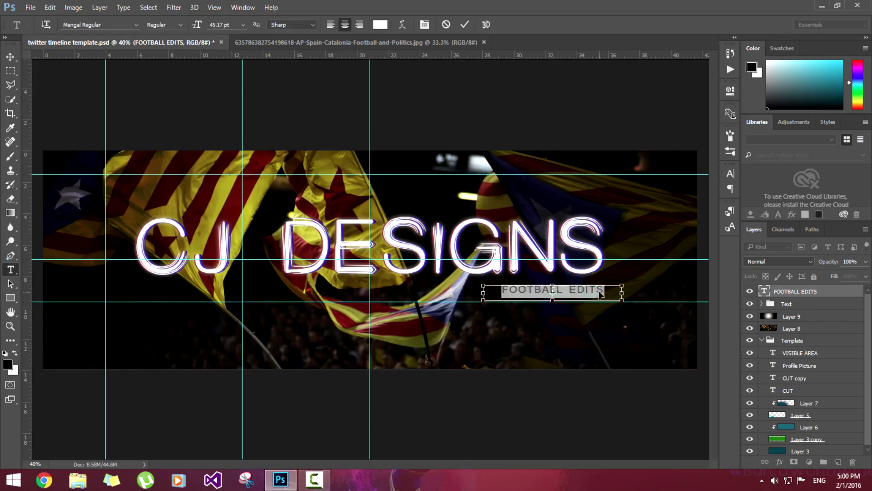
# Set the FOOTBALL EDITS subtitle font to Source Sans Pro ExtraLight Italic
pyautogui.click(100, 24)
pyautogui.write('sou')
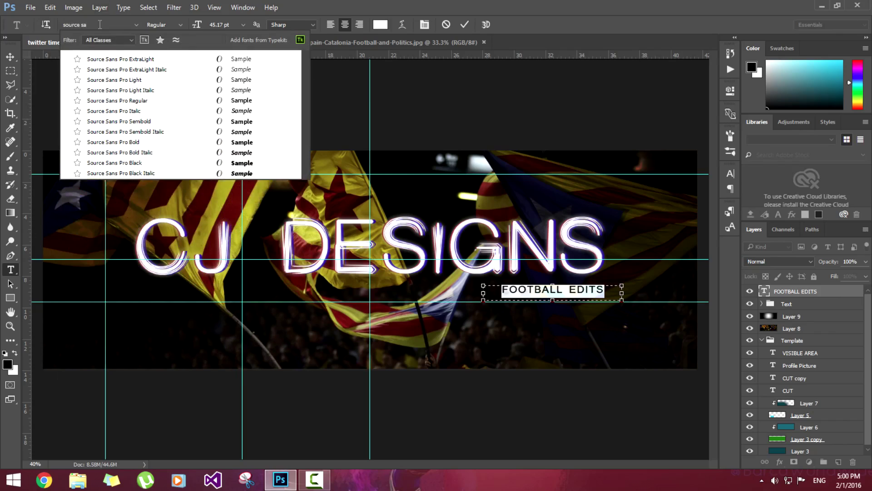
pyautogui.write('rce sa')
pyautogui.click(156, 70)
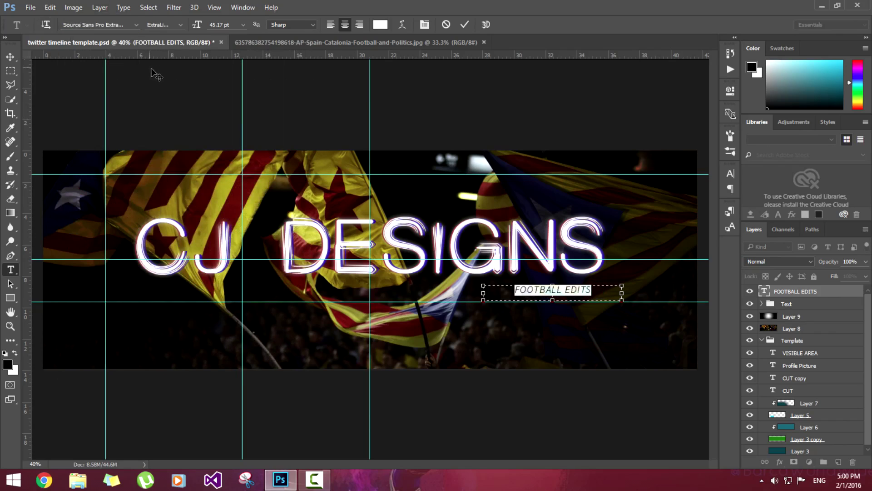
pyautogui.click(598, 290)
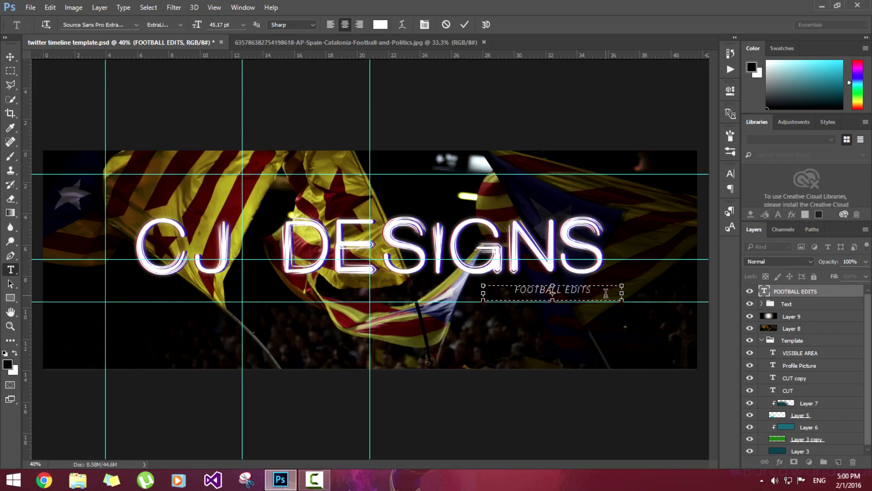
# Commit the text and nudge the subtitle slightly right under DESIGNS
pyautogui.click(10, 57)
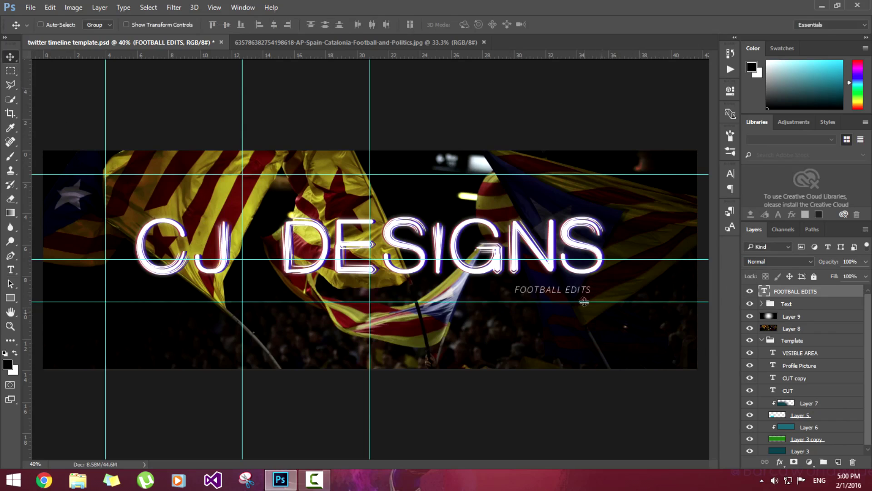
pyautogui.moveTo(586, 294); pyautogui.dragTo(592, 293)
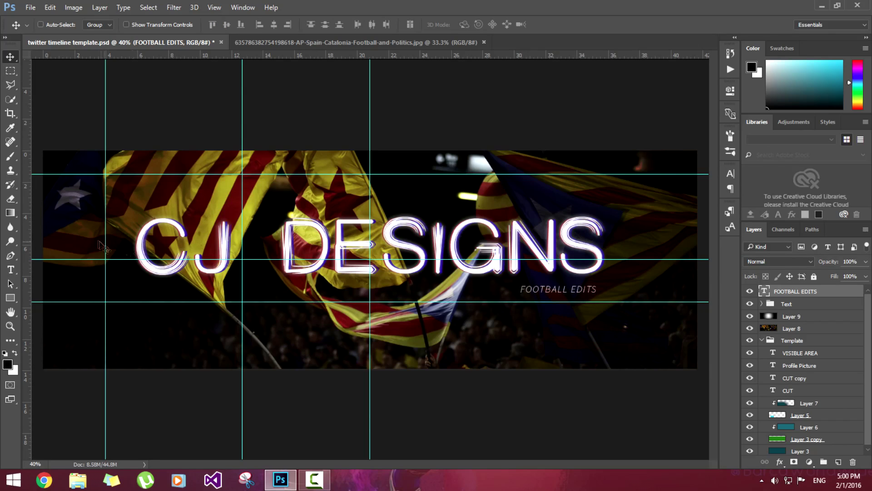
pyautogui.hotkey('ctrl', '-')
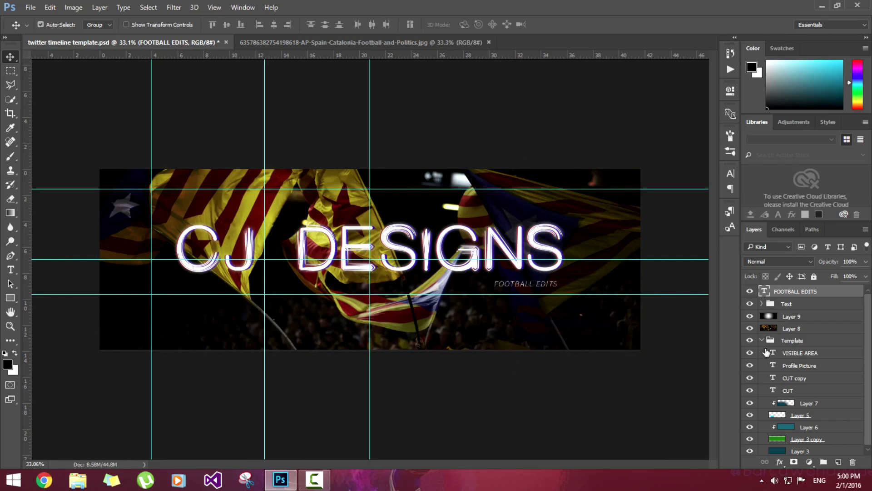
# Stamp all visible layers into Layer 10 and hide every other layer
pyautogui.hotkey('ctrl', 'shift', 'alt', 'e')
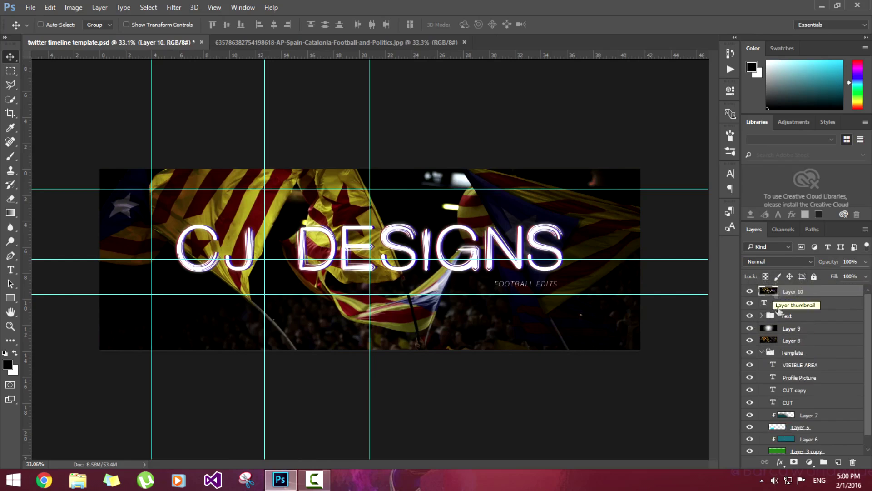
pyautogui.scroll(-1, 777, 312)
pyautogui.scroll(1, 775, 313)
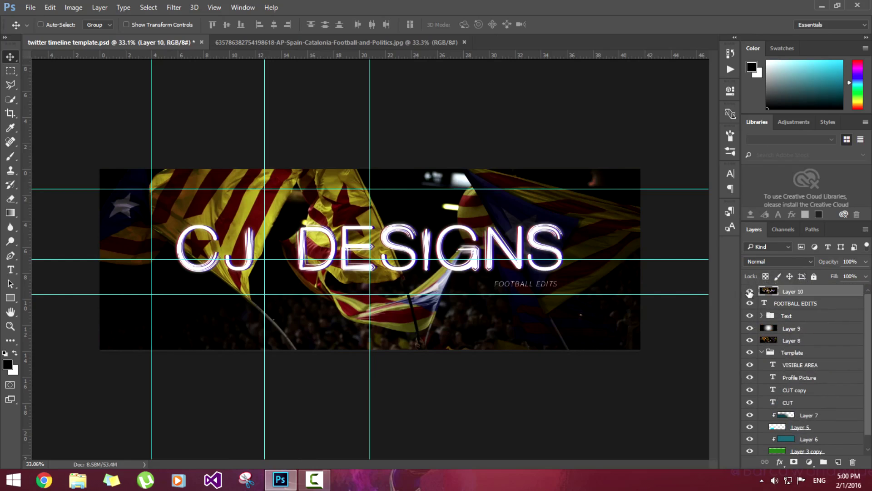
pyautogui.click(750, 292)
pyautogui.keyDown('alt'); pyautogui.click(751, 292); pyautogui.keyUp('alt')
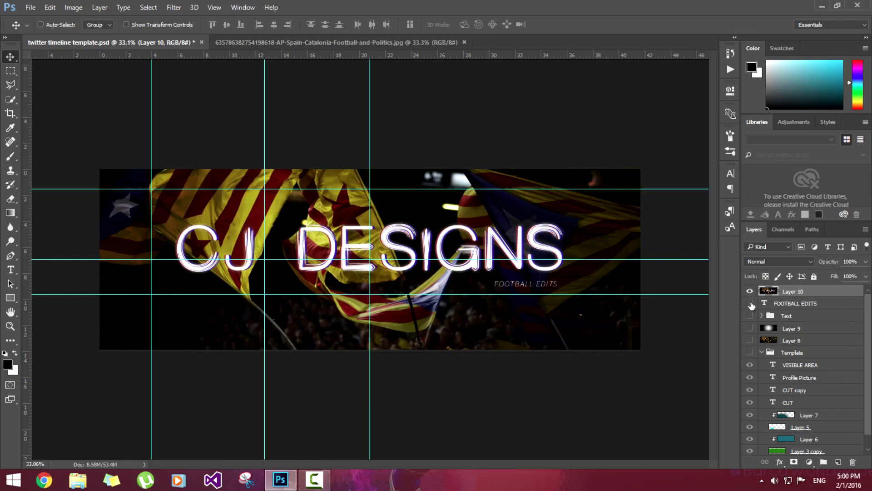
pyautogui.scroll(-1, 772, 341)
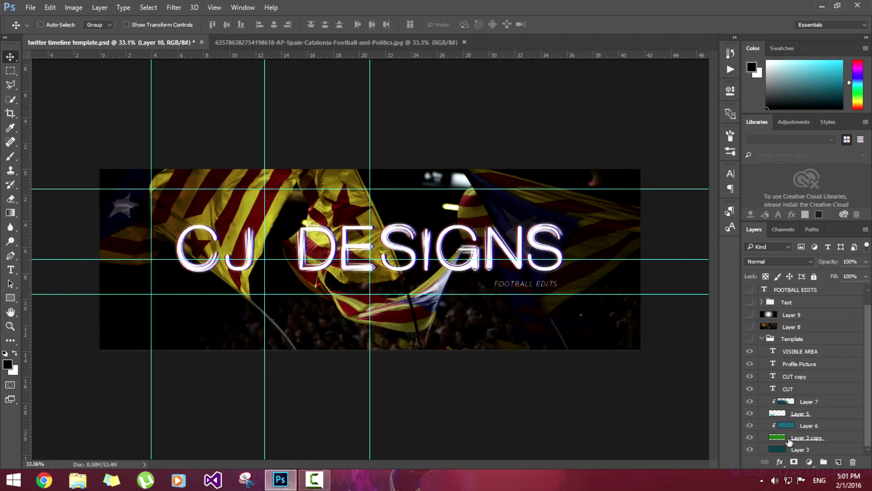
pyautogui.scroll(1, 789, 442)
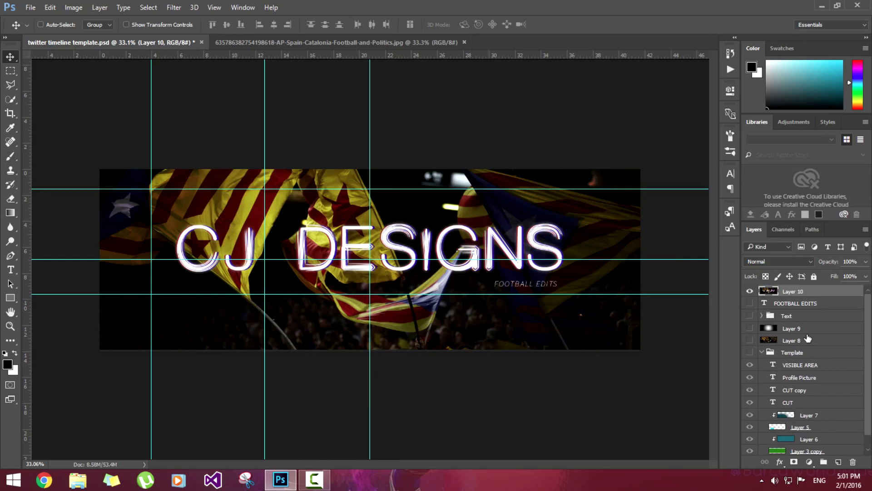
pyautogui.scroll(-1, 807, 341)
pyautogui.scroll(1, 801, 349)
# Add Lighting Effects to Layer 10 with intensity 37 and a wider spotlight hotspot
pyautogui.click(173, 8)
pyautogui.moveTo(285, 180)
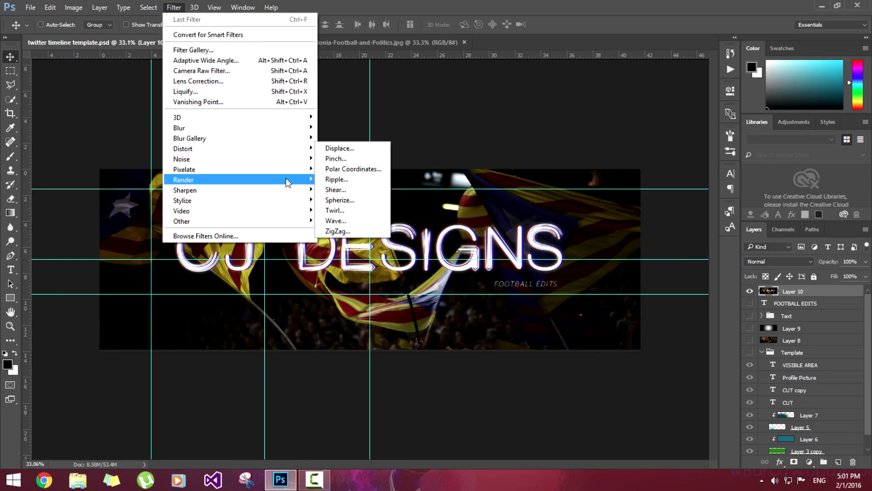
pyautogui.click(350, 257)
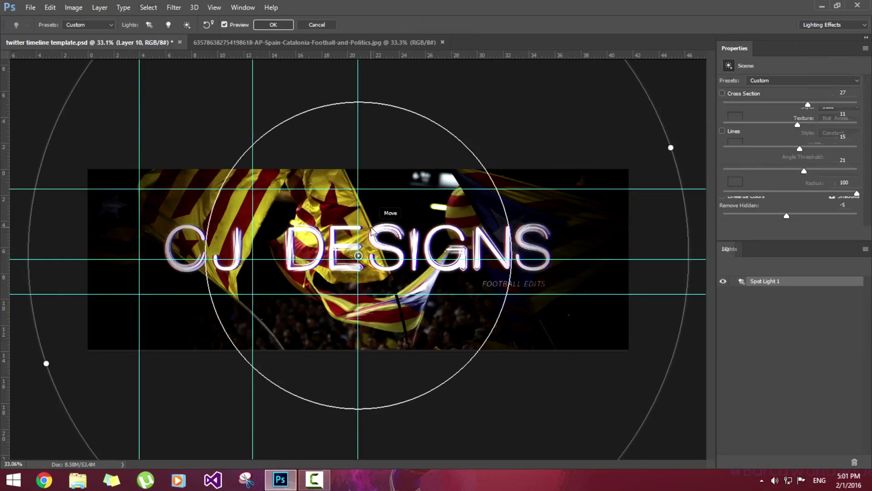
pyautogui.scroll(-3, 363, 269)
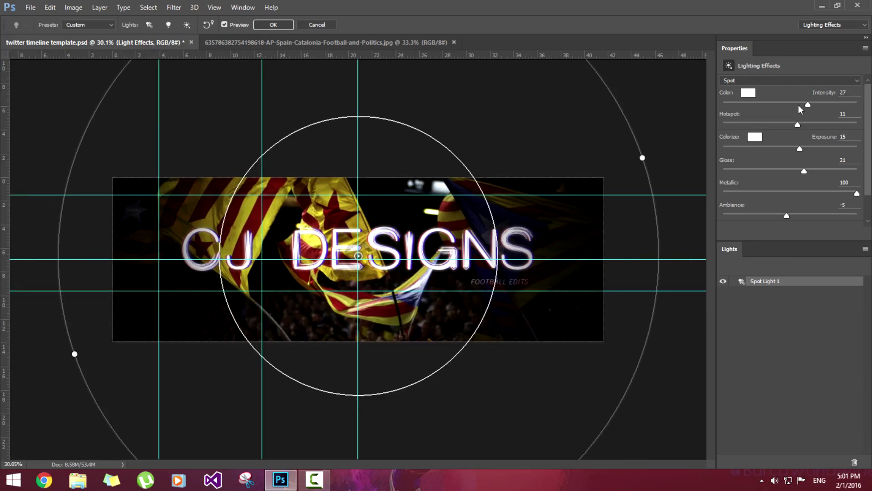
pyautogui.moveTo(808, 105); pyautogui.dragTo(815, 104)
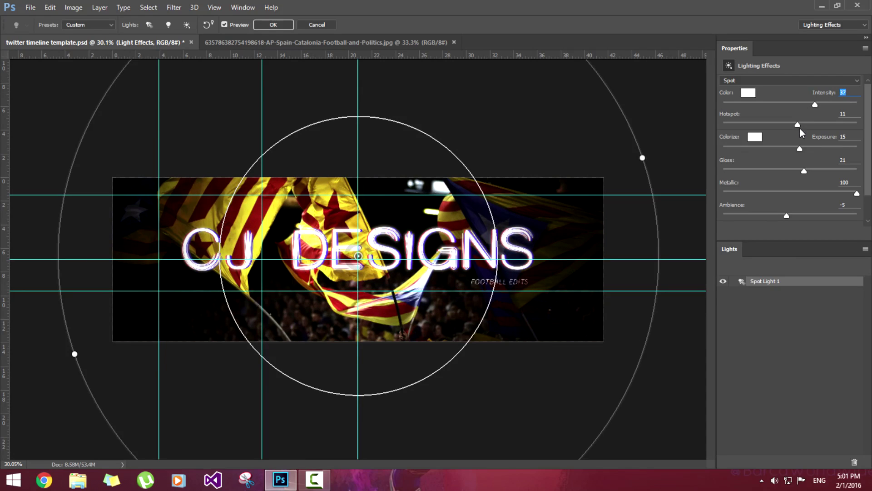
pyautogui.moveTo(794, 124); pyautogui.dragTo(809, 123)
# Set gloss -76, metallic 57, darker ambience, fine-tune intensity, and apply the lighting
pyautogui.moveTo(805, 172); pyautogui.dragTo(740, 172)
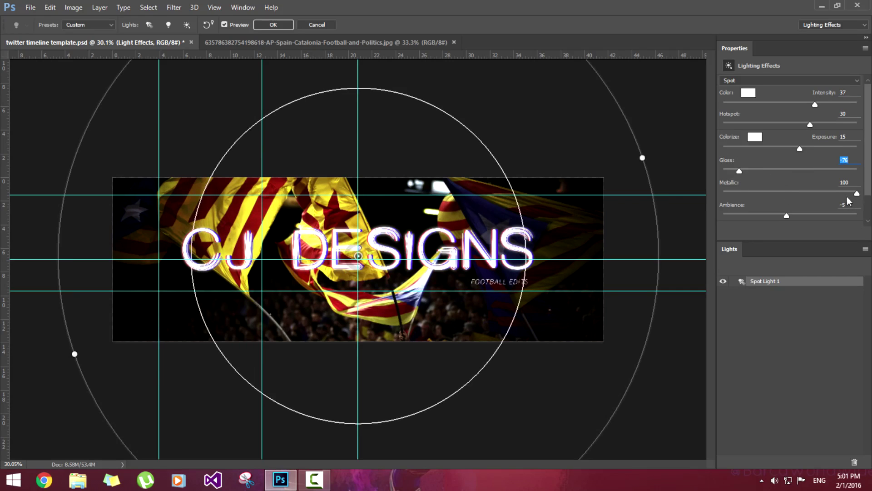
pyautogui.moveTo(844, 194); pyautogui.dragTo(829, 196)
pyautogui.moveTo(786, 216); pyautogui.dragTo(771, 221)
pyautogui.moveTo(800, 109)
pyautogui.mouseDown()
pyautogui.moveTo(793, 107)
pyautogui.moveTo(809, 105)
pyautogui.mouseUp()
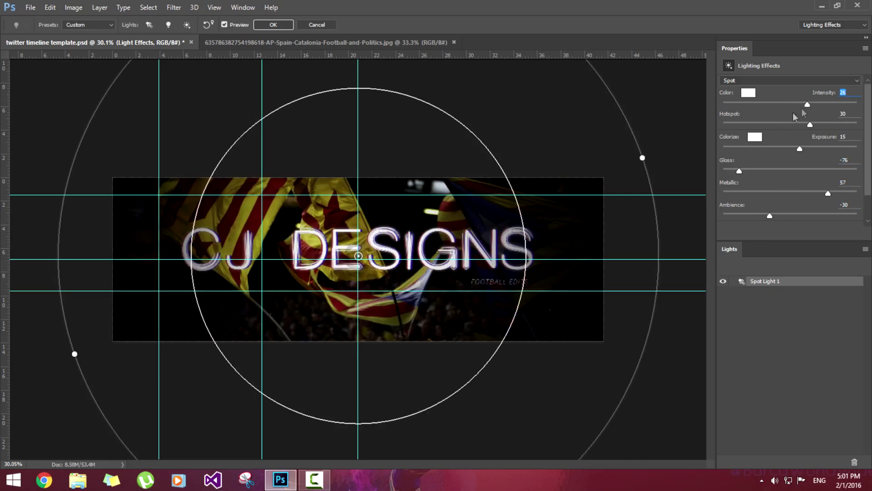
pyautogui.moveTo(811, 107); pyautogui.dragTo(813, 106)
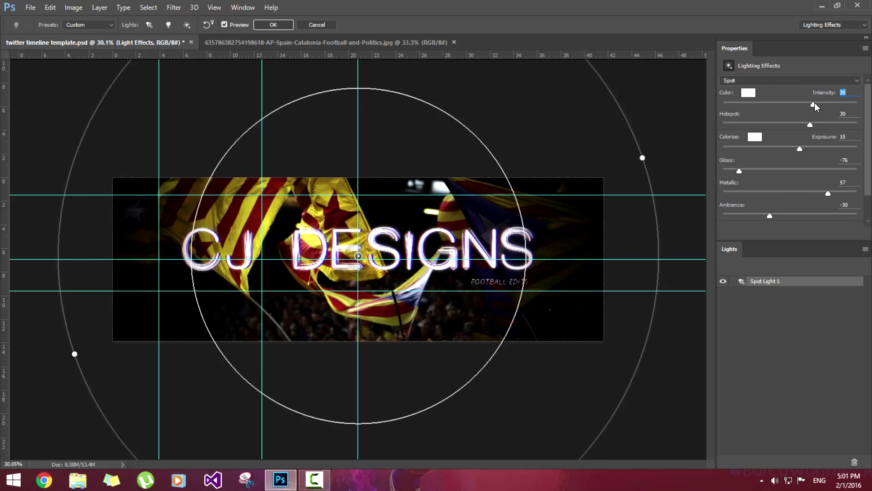
pyautogui.click(224, 26)
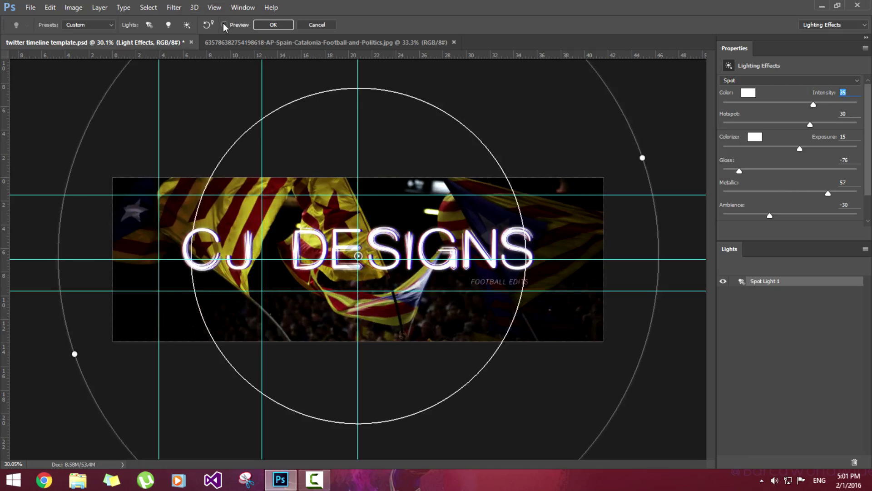
pyautogui.click(263, 25)
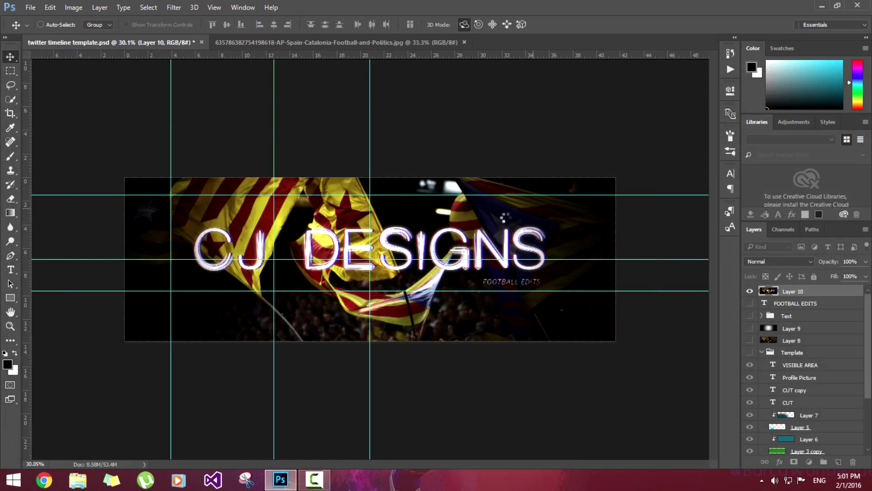
# Show the other layers again and lower Layer 10's opacity to 57%
pyautogui.keyDown('alt'); pyautogui.click(750, 292); pyautogui.keyUp('alt')
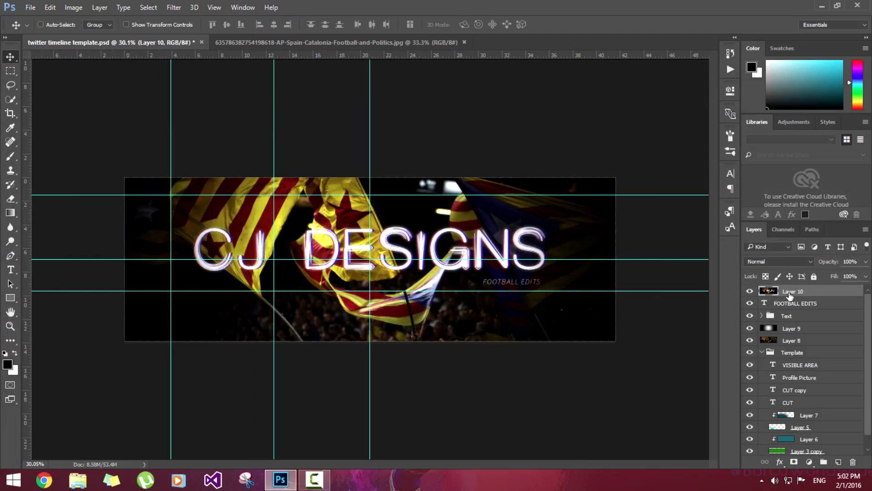
pyautogui.click(865, 261)
pyautogui.moveTo(841, 276); pyautogui.dragTo(843, 275)
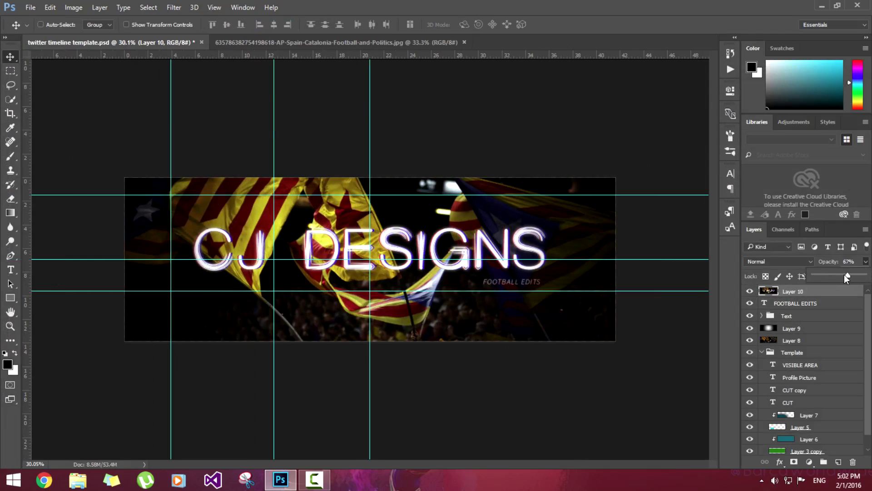
pyautogui.click(751, 293)
# Stamp a merged layer, copy a thin strip over DESIGNS to Layer 12, and offset it
pyautogui.hotkey('ctrl', 'shift', 'alt', 'e')
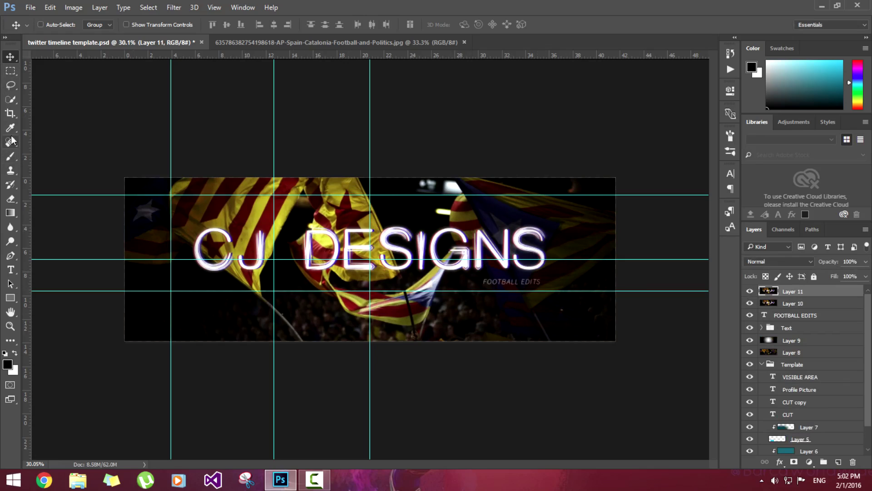
pyautogui.click(10, 71)
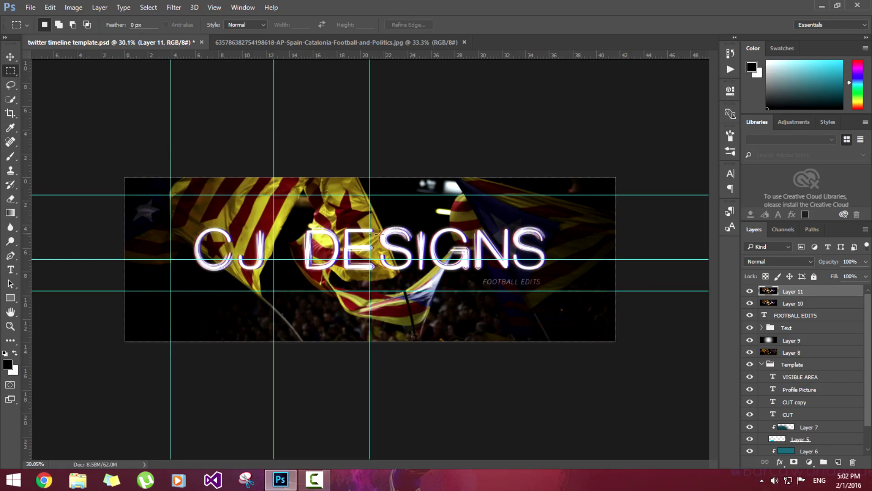
pyautogui.moveTo(290, 235); pyautogui.dragTo(574, 239)
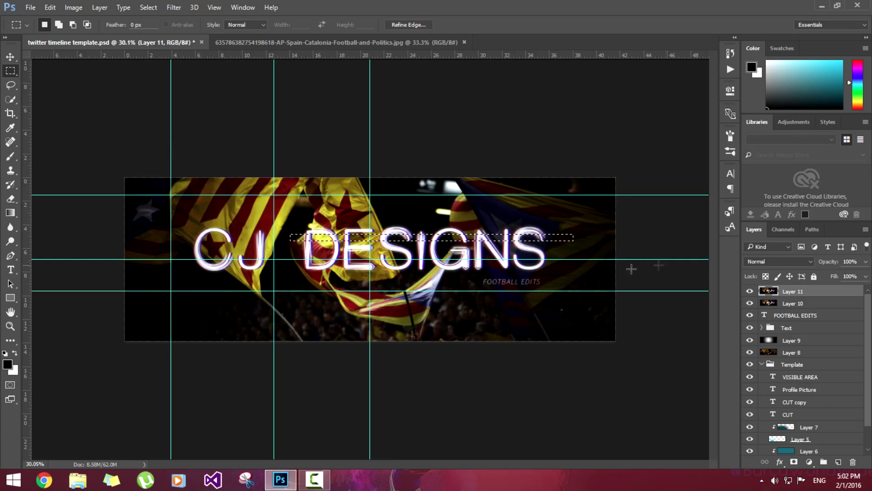
pyautogui.rightClick(458, 238)
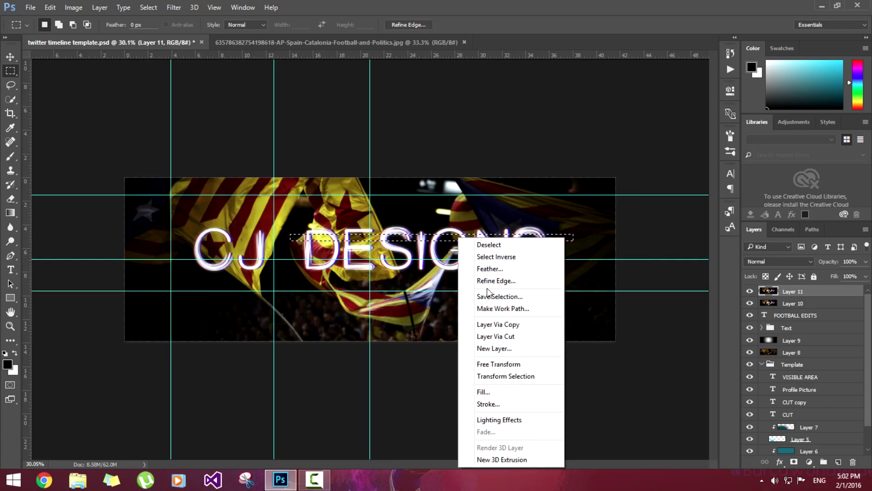
pyautogui.click(493, 325)
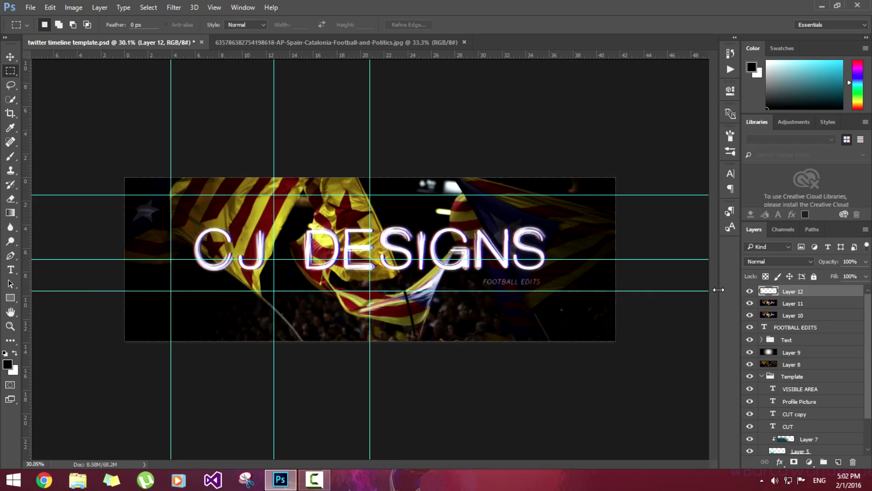
pyautogui.click(10, 57)
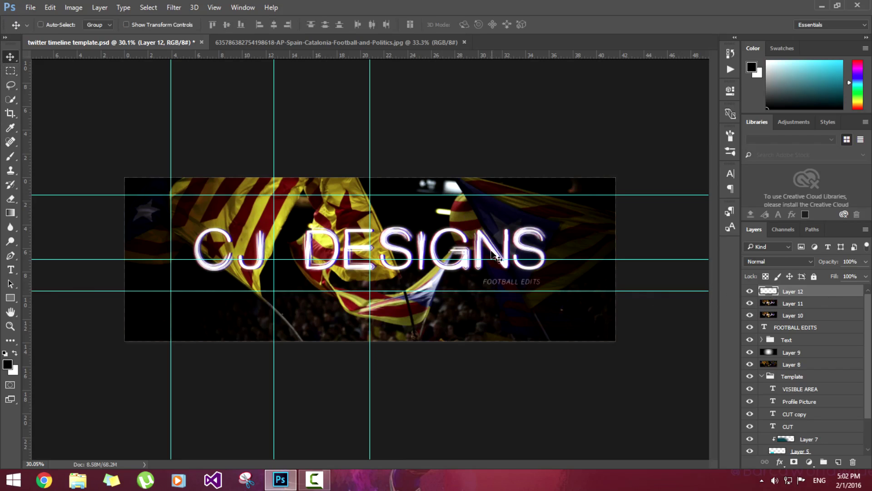
pyautogui.moveTo(496, 252)
pyautogui.mouseDown()
pyautogui.moveTo(511, 241)
pyautogui.moveTo(494, 240)
pyautogui.mouseUp()
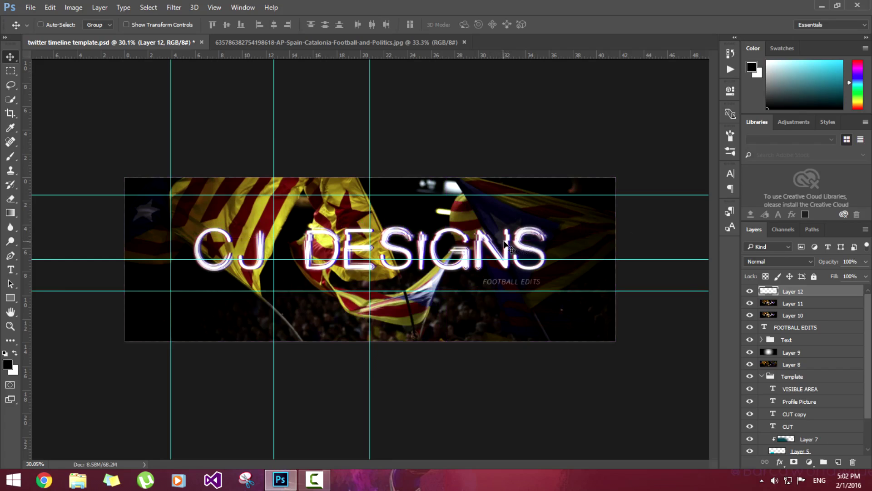
# Copy a thin strip across the title from Layer 11 onto new Layer 13
pyautogui.click(776, 303)
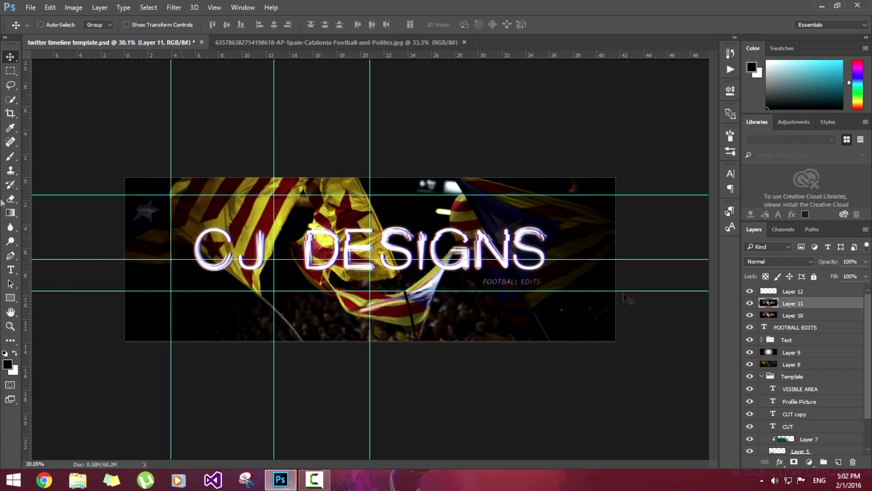
pyautogui.click(10, 71)
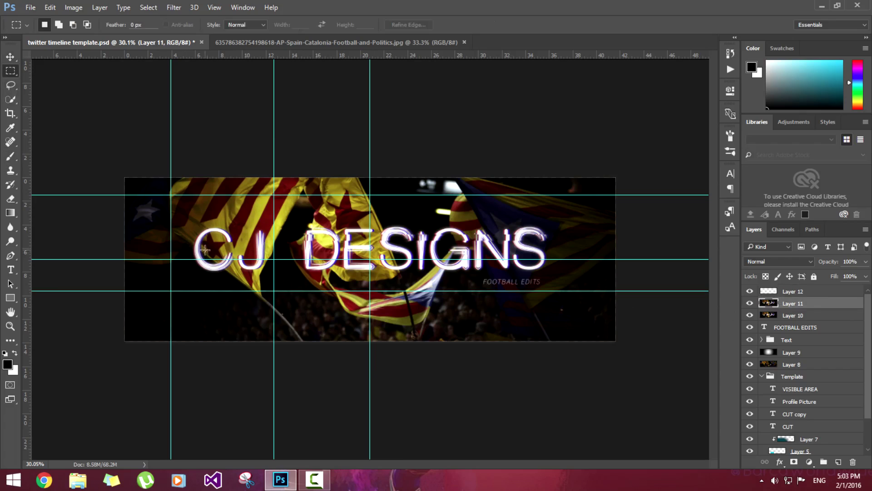
pyautogui.moveTo(144, 252); pyautogui.dragTo(557, 260)
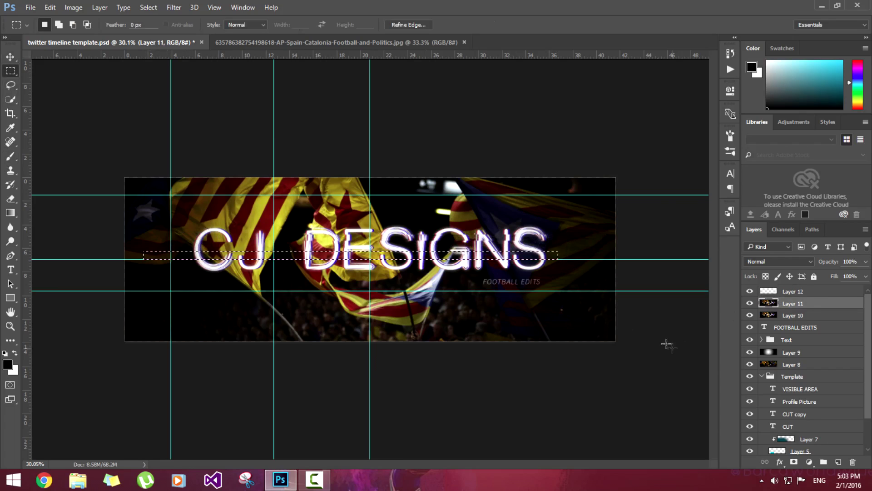
pyautogui.rightClick(424, 250)
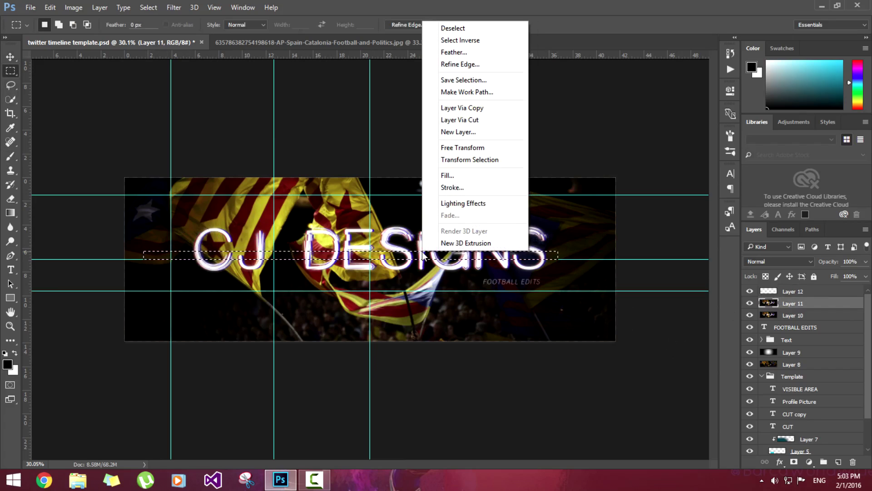
pyautogui.click(451, 110)
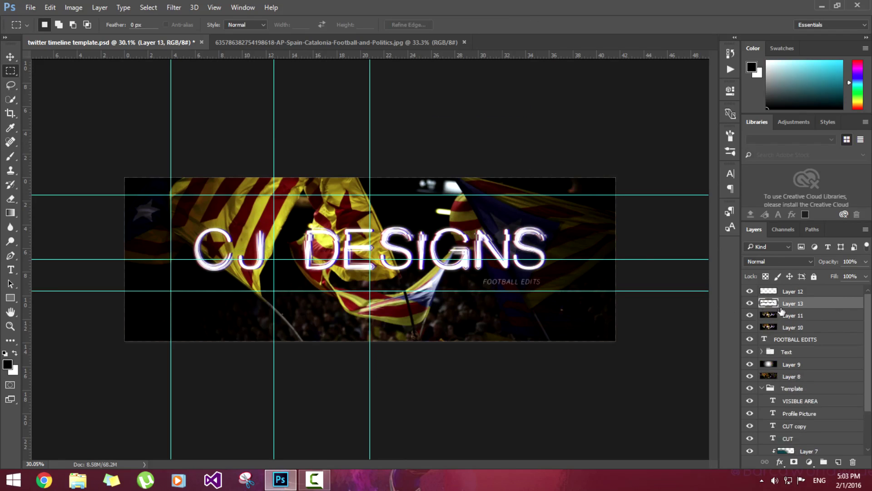
pyautogui.click(10, 57)
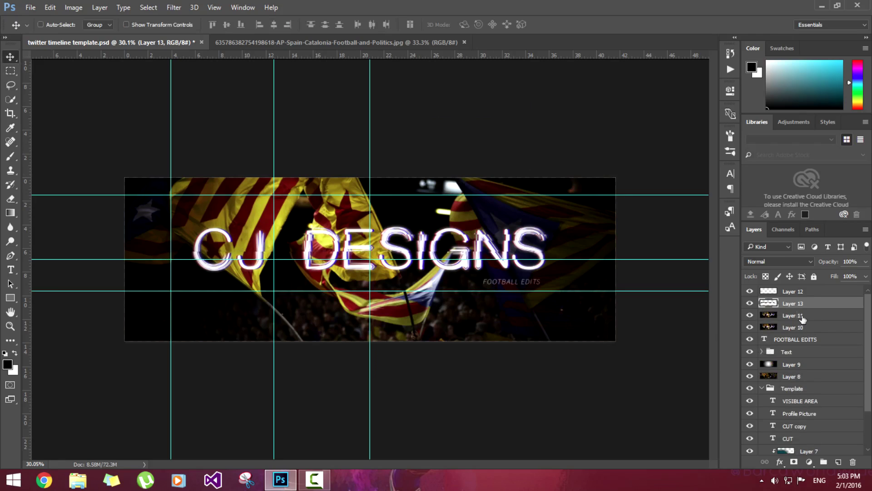
# Copy the banner's top-right area from Layer 11 onto new Layer 14
pyautogui.click(779, 315)
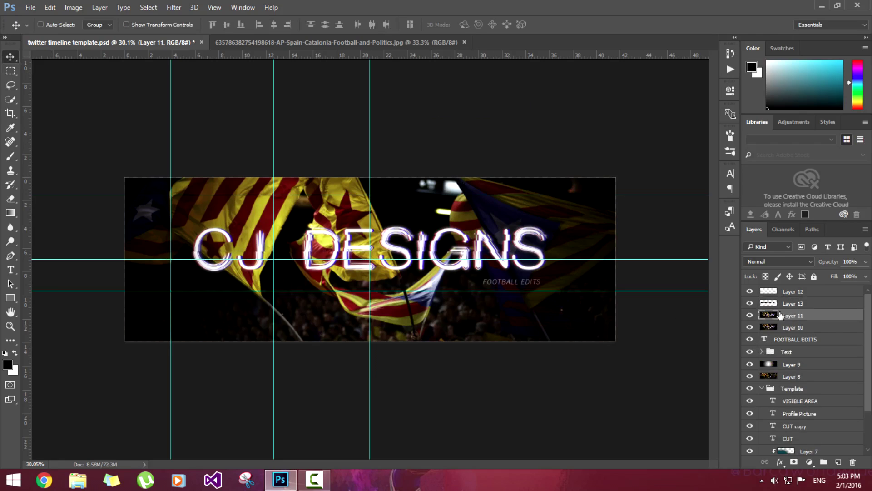
pyautogui.click(10, 71)
pyautogui.moveTo(370, 175); pyautogui.dragTo(690, 206)
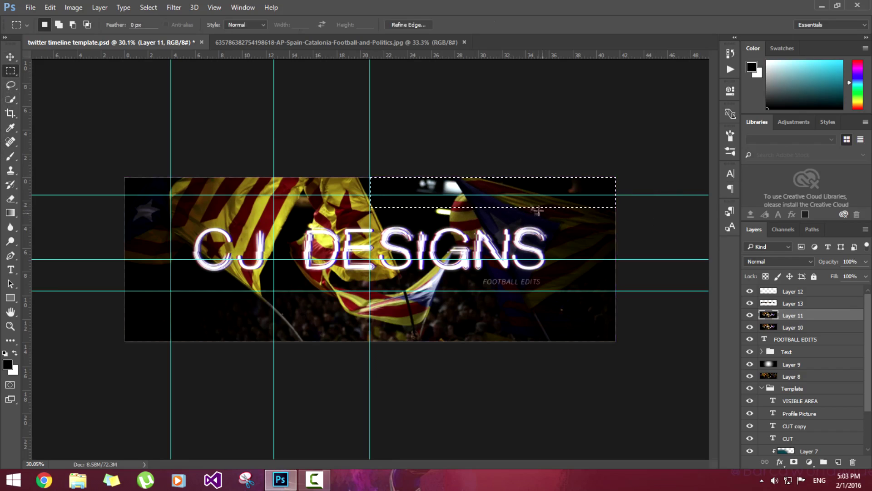
pyautogui.rightClick(502, 198)
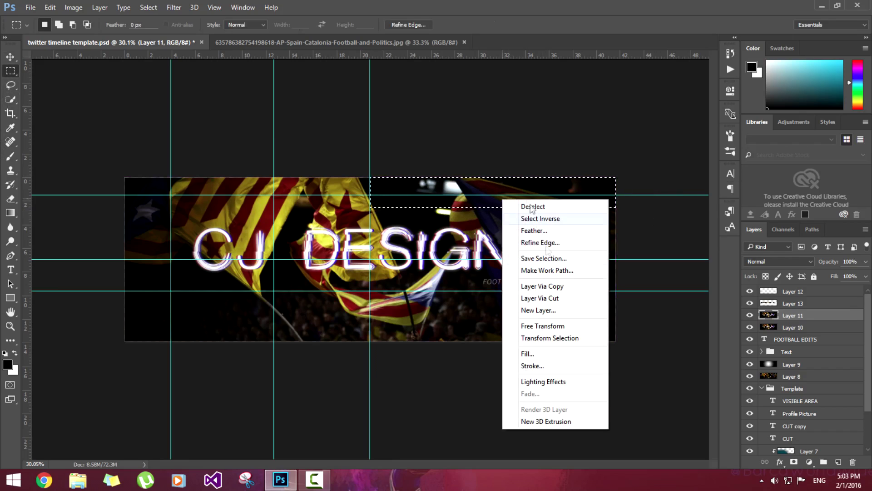
pyautogui.click(547, 286)
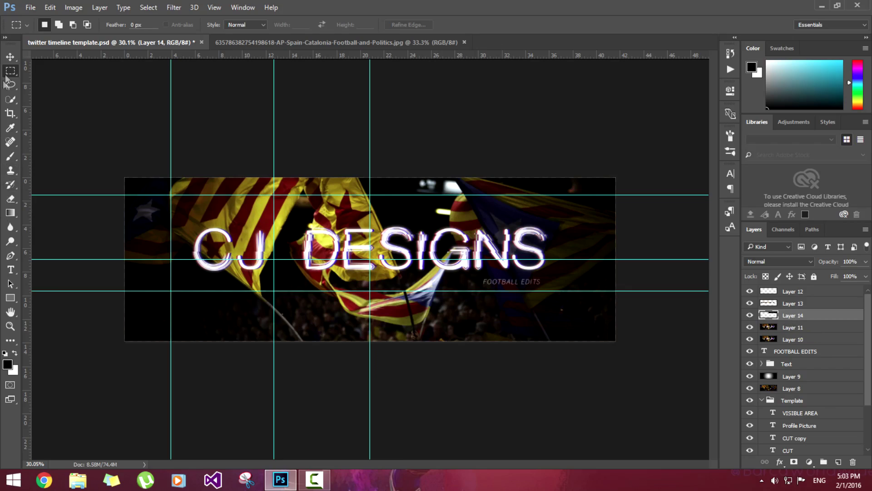
pyautogui.click(9, 60)
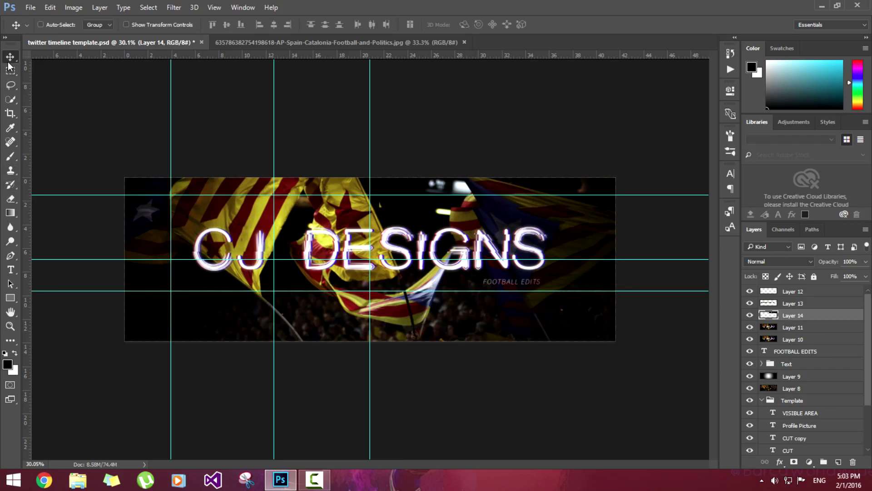
pyautogui.click(782, 329)
# Copy a lower banner band onto Layer 15 and nudge it left twice with Shift+Left
pyautogui.click(10, 70)
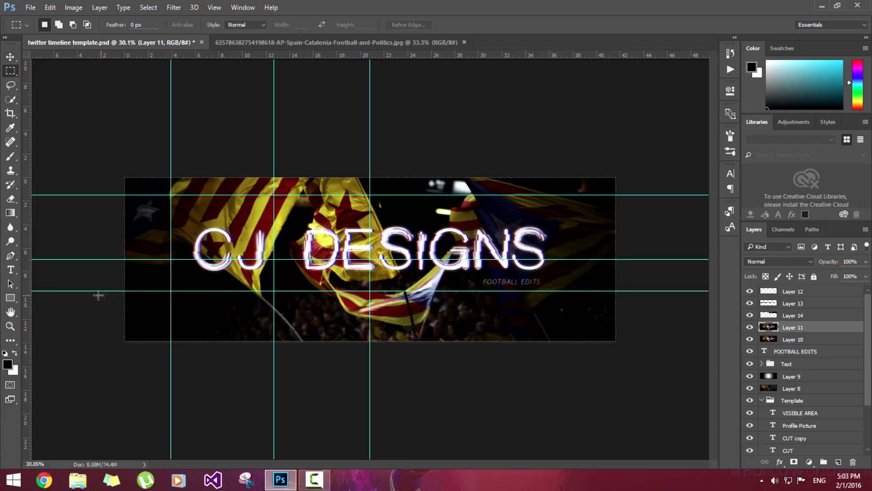
pyautogui.moveTo(124, 296); pyautogui.dragTo(425, 327)
pyautogui.rightClick(375, 310)
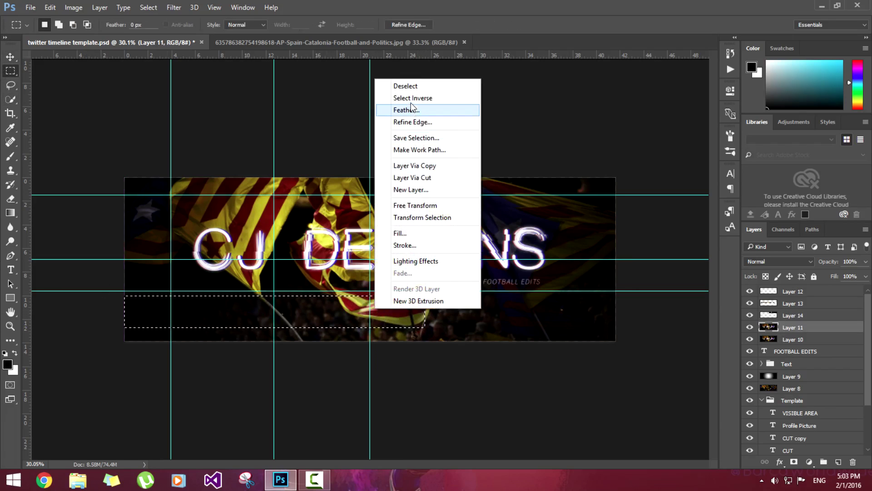
pyautogui.click(415, 165)
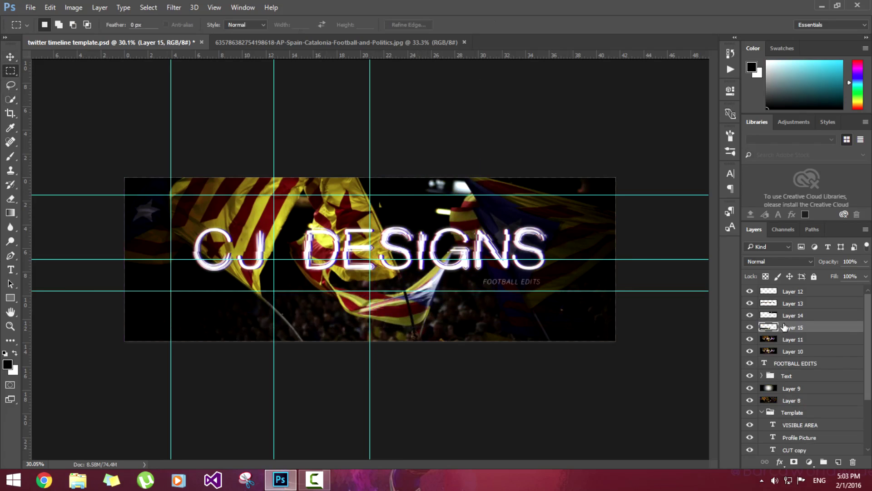
pyautogui.click(11, 57)
pyautogui.hotkey('shift', 'Left')
pyautogui.hotkey('shift', 'Left')
pyautogui.hotkey('shift', 'Left')
pyautogui.hotkey('shift', 'Left')
pyautogui.hotkey('shift', 'Left')
pyautogui.hotkey('shift', 'Left')
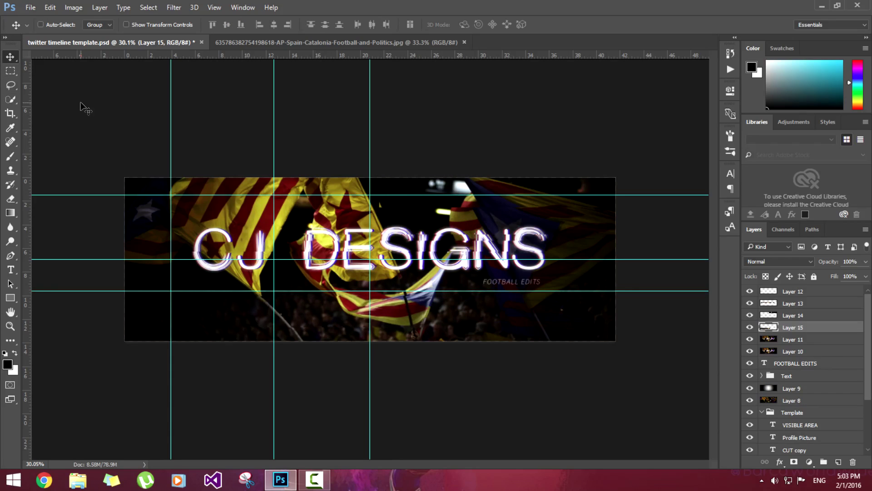
pyautogui.hotkey('shift', 'Left')
pyautogui.hotkey('shift', 'Left')
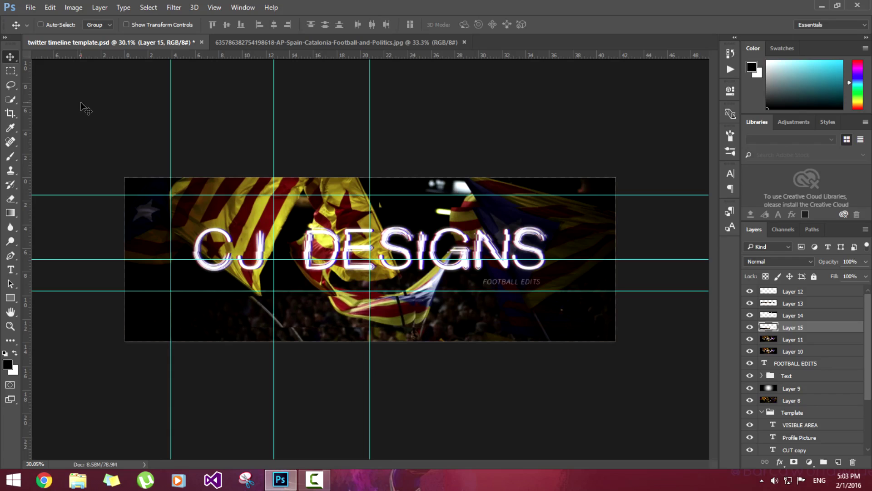
pyautogui.scroll(3, 258, 238)
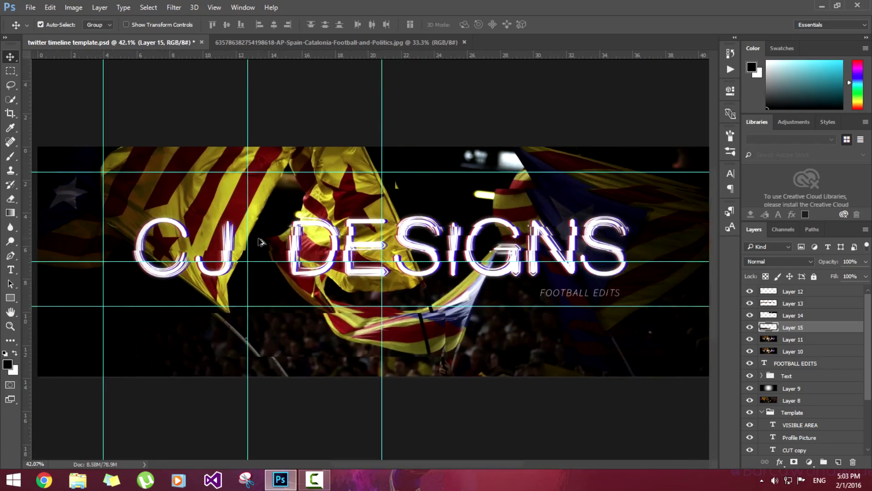
pyautogui.scroll(-1, 258, 239)
pyautogui.scroll(1, 258, 238)
pyautogui.scroll(-1, 258, 239)
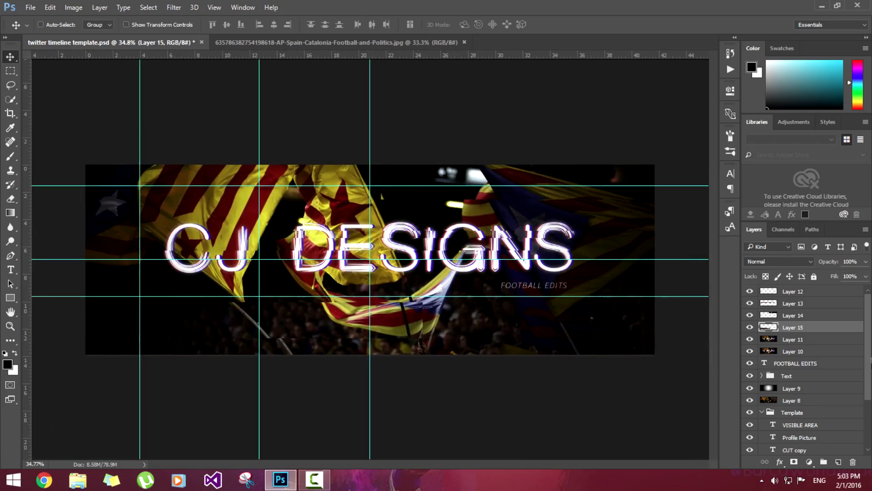
pyautogui.scroll(2, 460, 291)
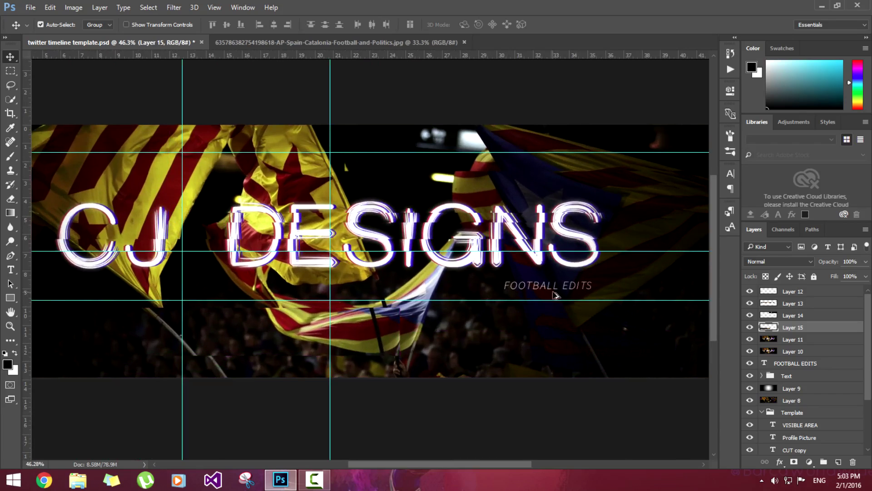
# From Layer 11, copy a thin slice through FOOTBALL EDITS onto new Layer 16
pyautogui.click(793, 340)
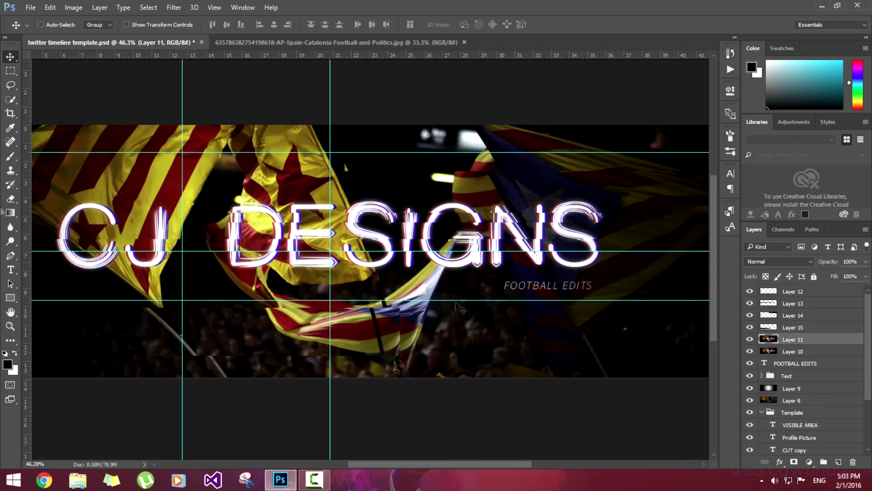
pyautogui.click(10, 71)
pyautogui.moveTo(485, 282); pyautogui.dragTo(626, 284)
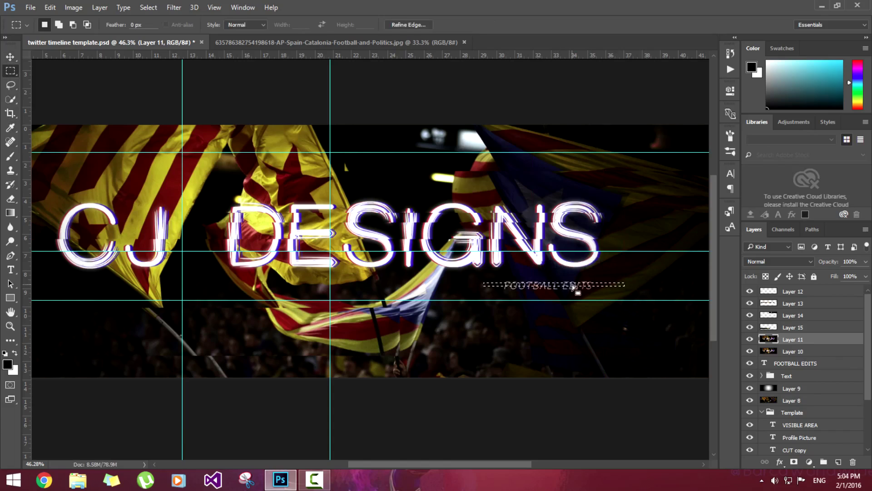
pyautogui.rightClick(573, 285)
pyautogui.click(605, 141)
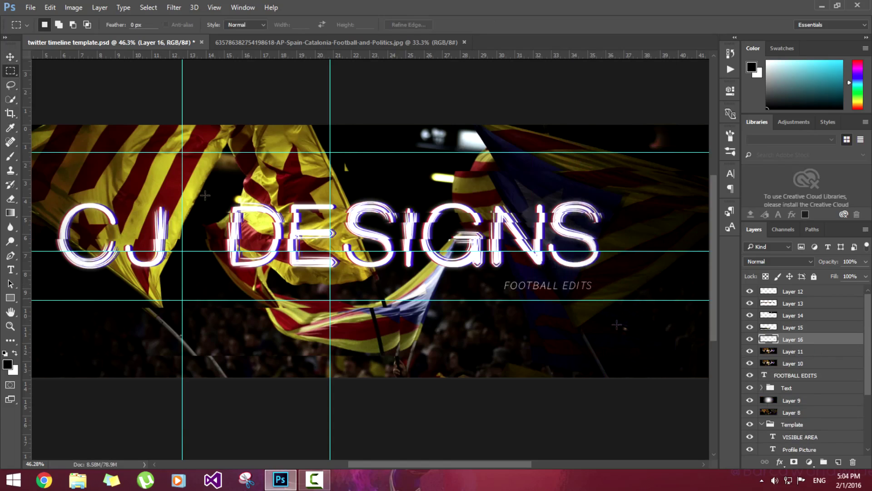
pyautogui.click(7, 50)
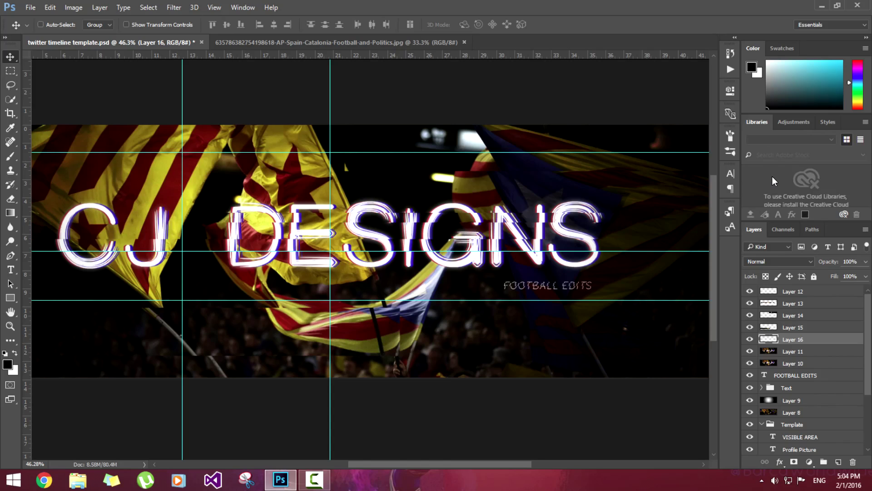
pyautogui.hotkey('ctrl', '0')
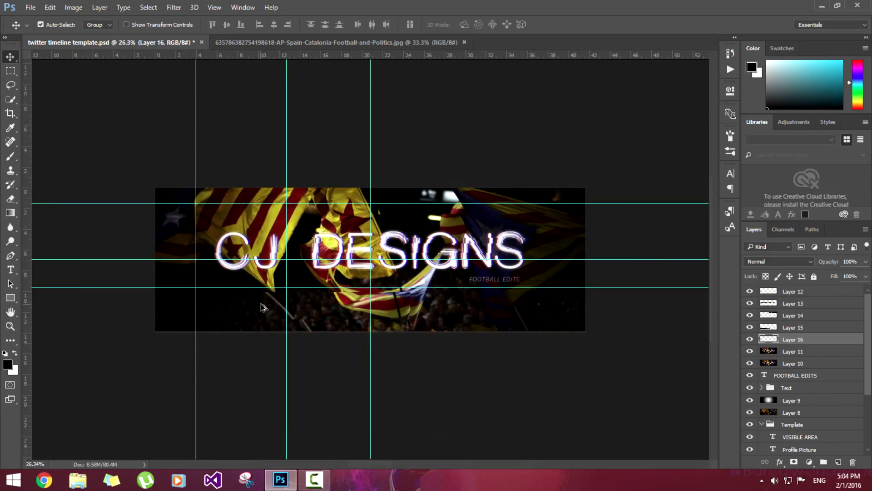
pyautogui.click(803, 292)
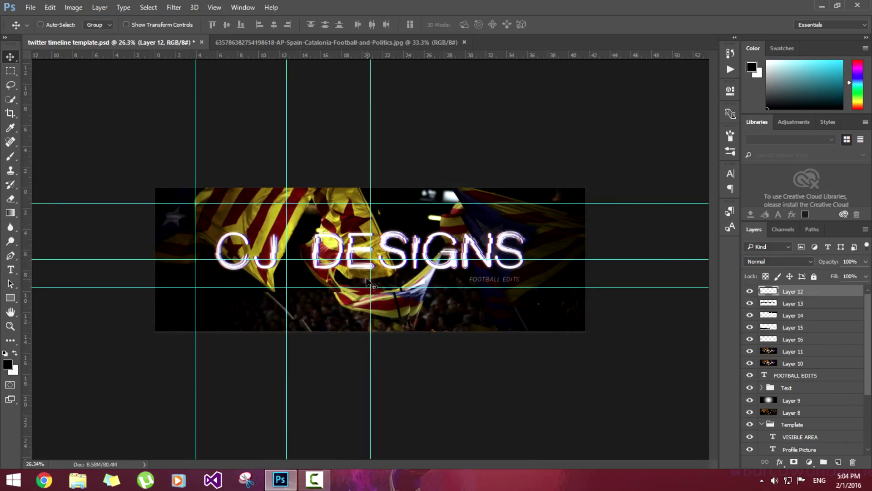
pyautogui.scroll(4, 367, 282)
pyautogui.scroll(-2, 368, 281)
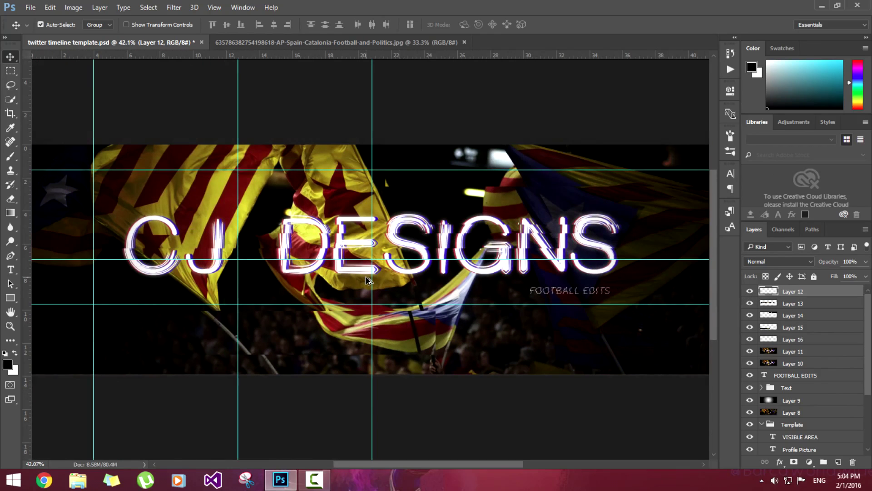
pyautogui.scroll(-1, 368, 280)
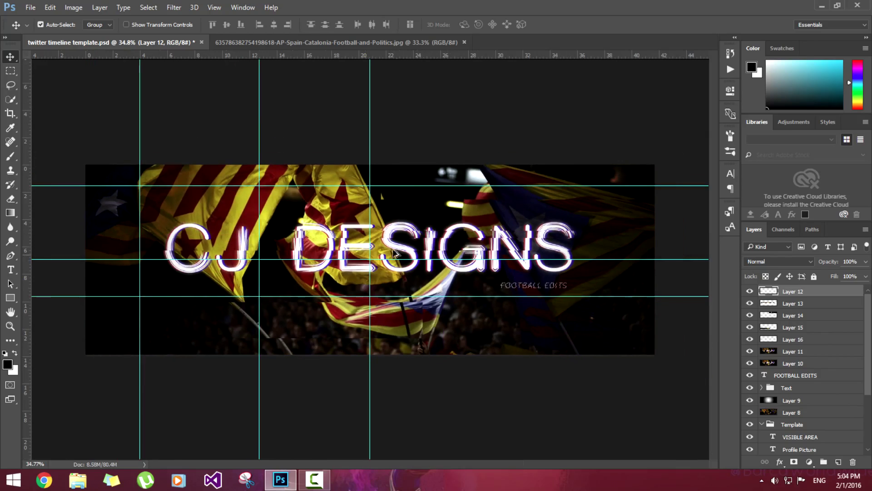
pyautogui.press('ctrl')
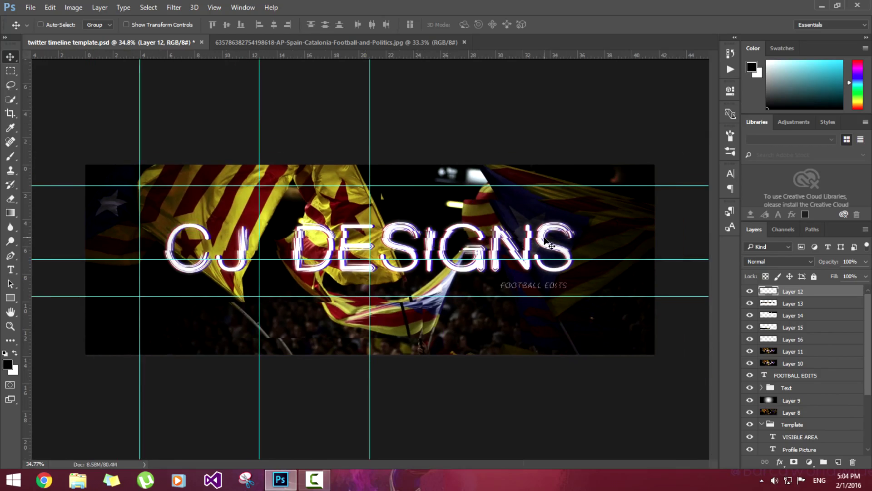